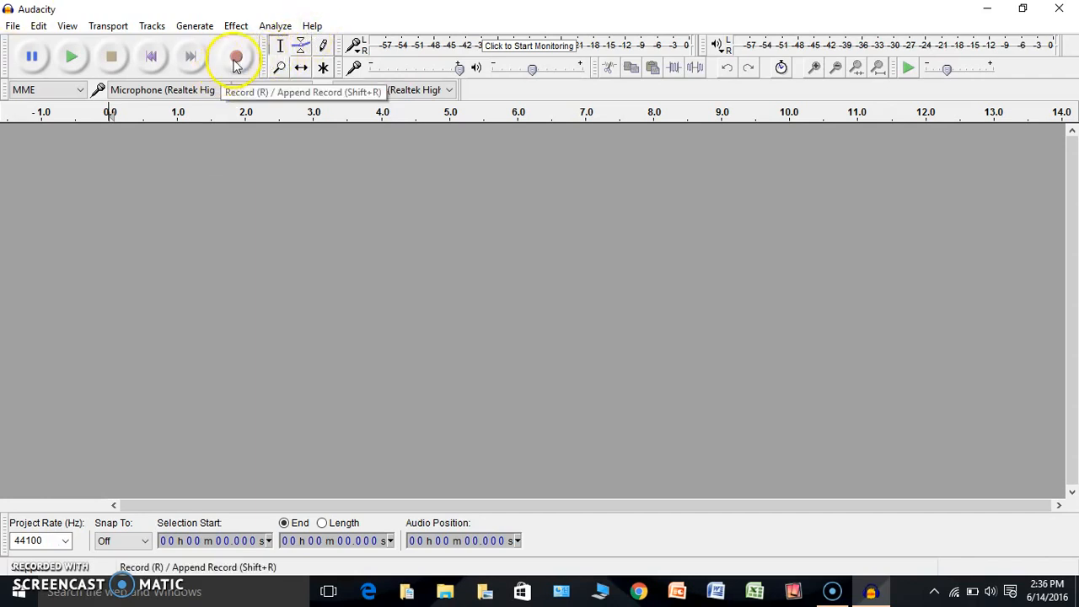
Record a short spoken phrase, about 3.7 seconds long, into a new stereo track
click(235, 60)
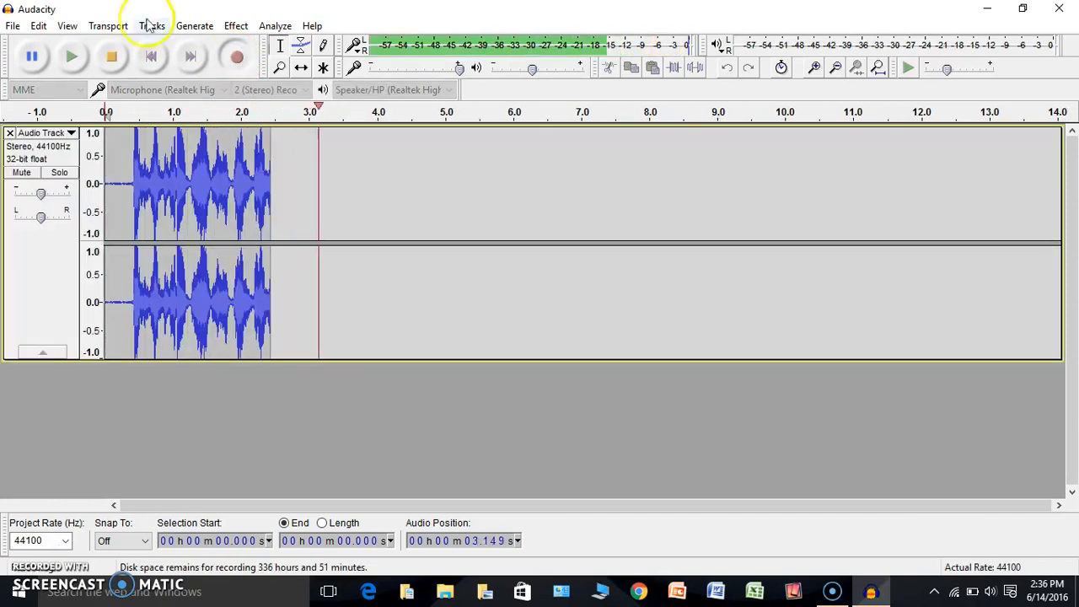
click(112, 56)
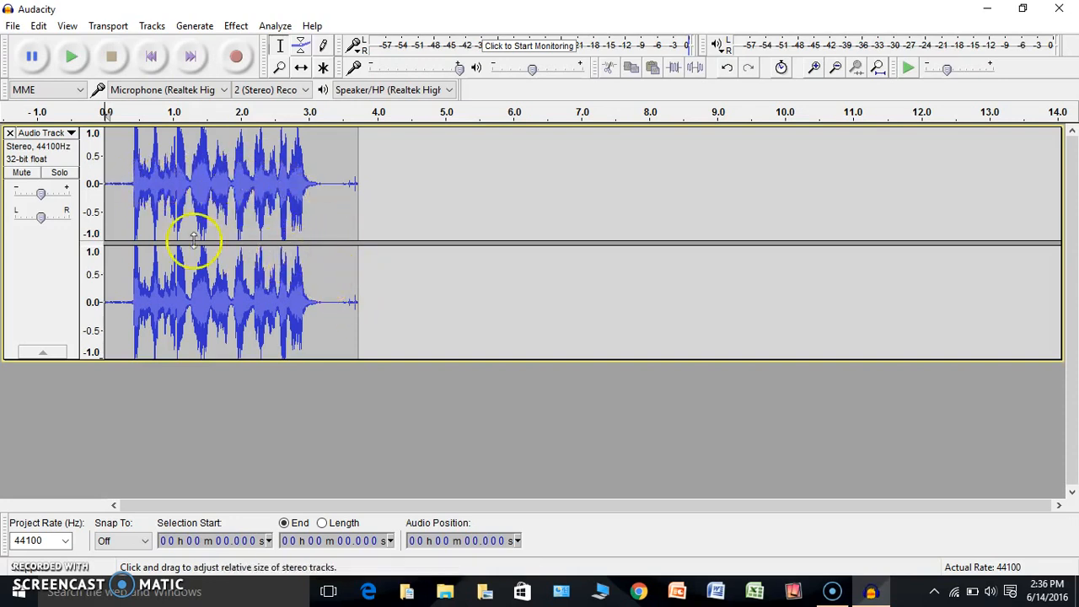
Select the whole 3.73-second clip, then play it, pause it and replay it
double_click(119, 185)
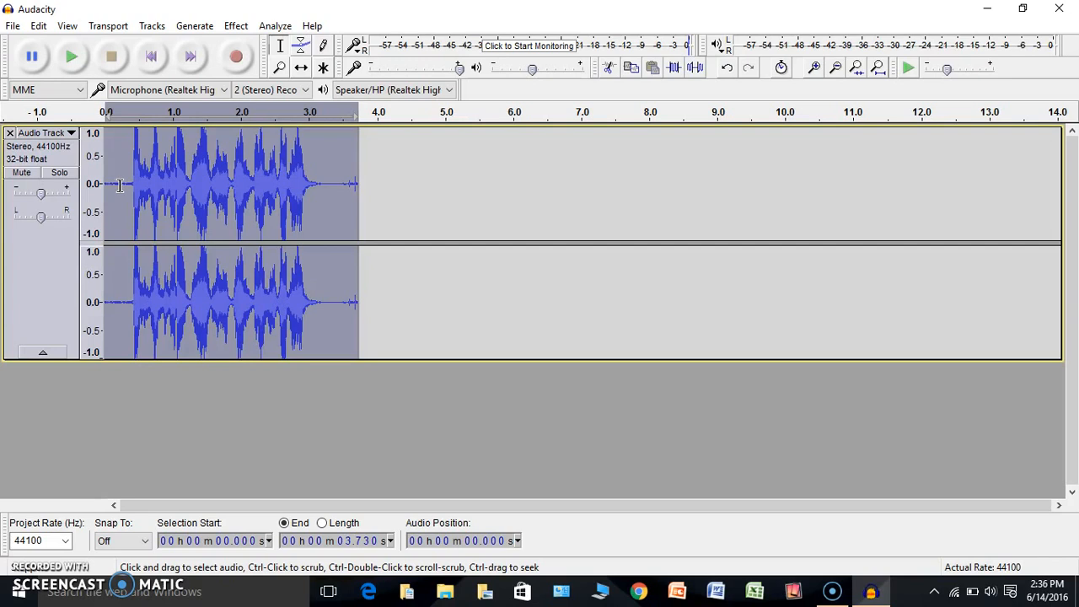
click(73, 65)
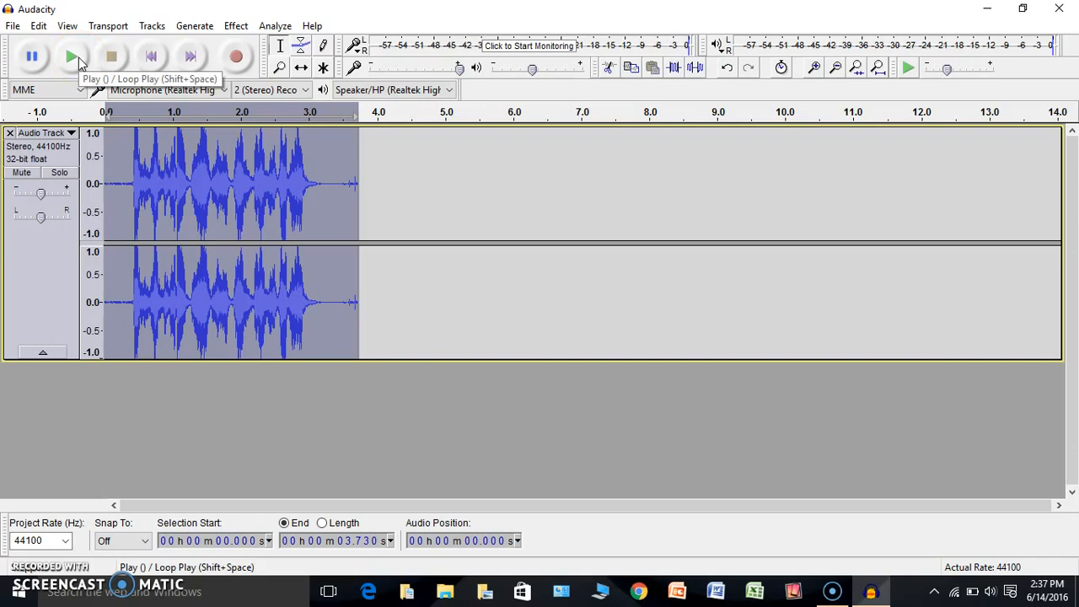
click(74, 57)
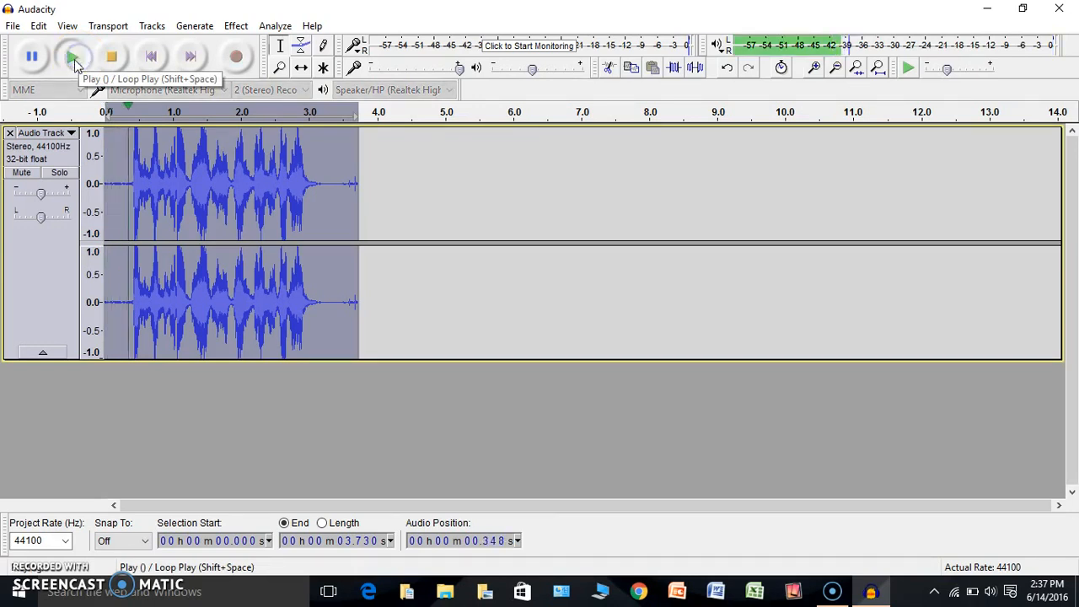
click(34, 59)
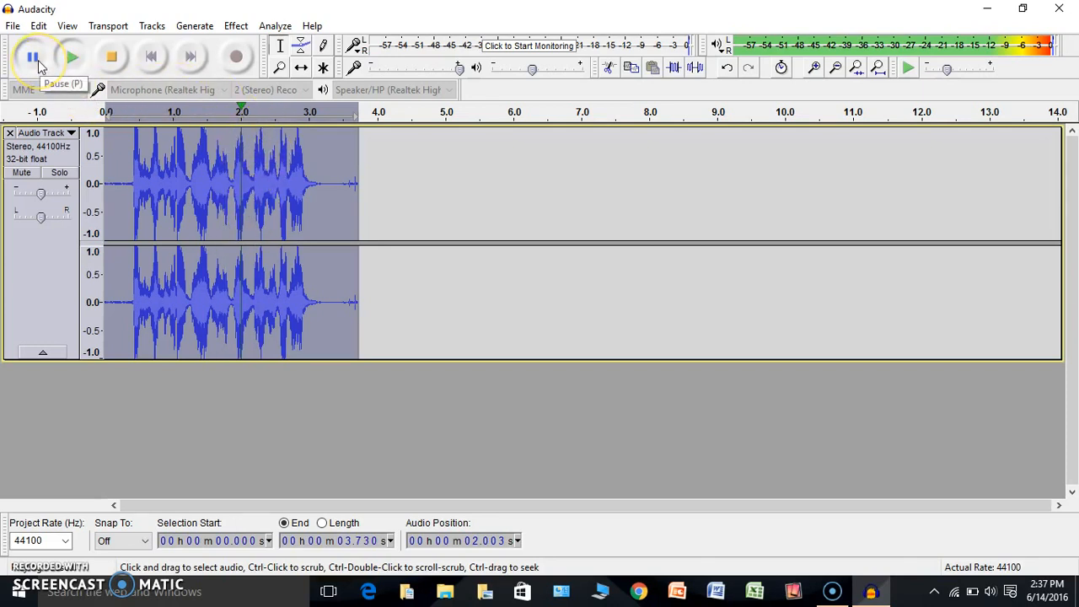
click(37, 61)
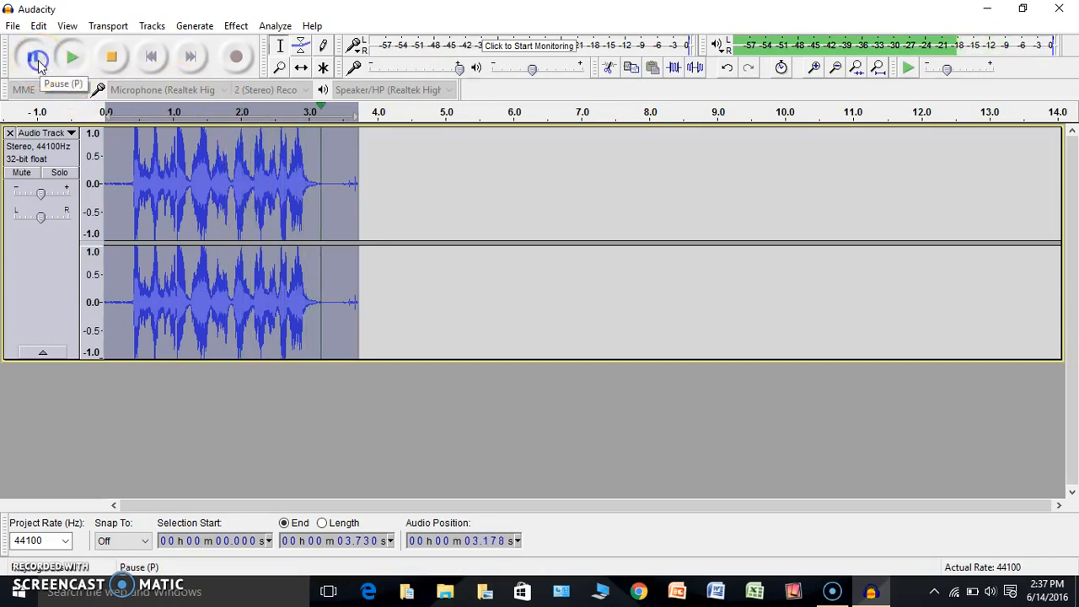
click(83, 59)
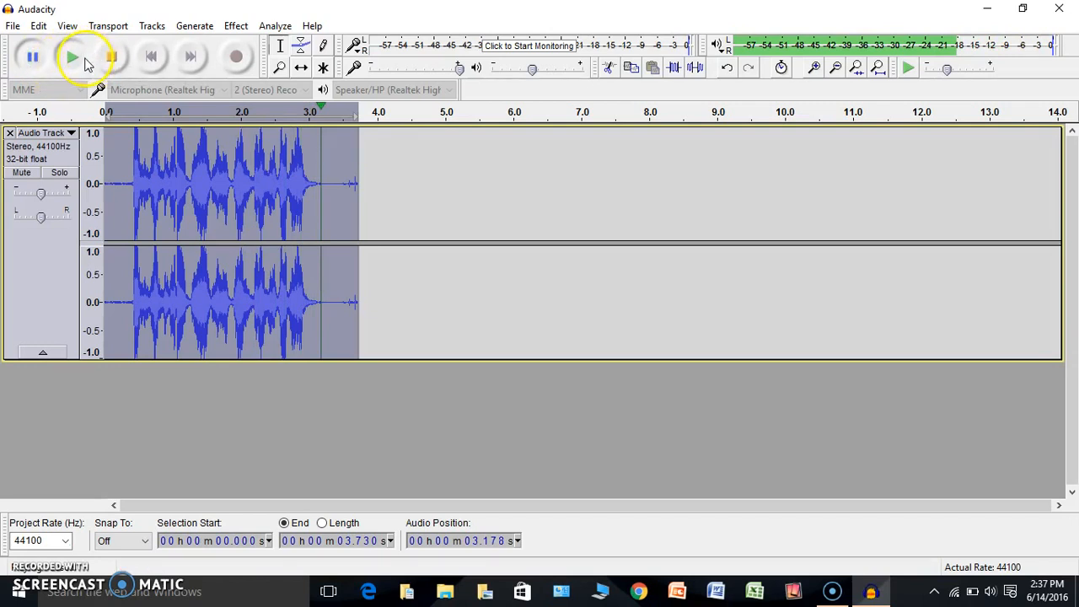
click(82, 64)
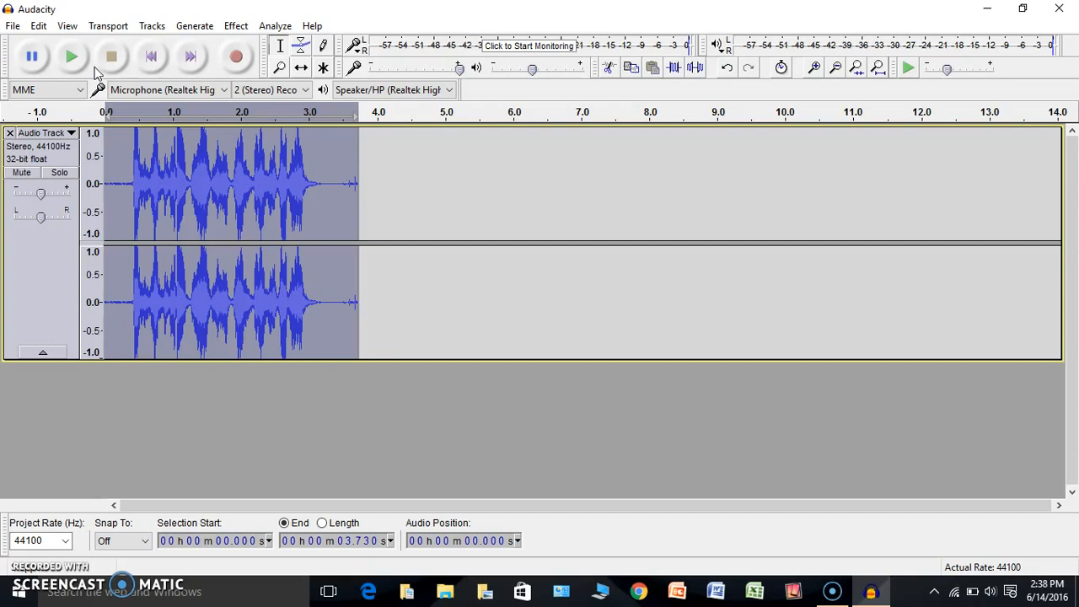
Stop playback and look through the File menu commands
click(112, 59)
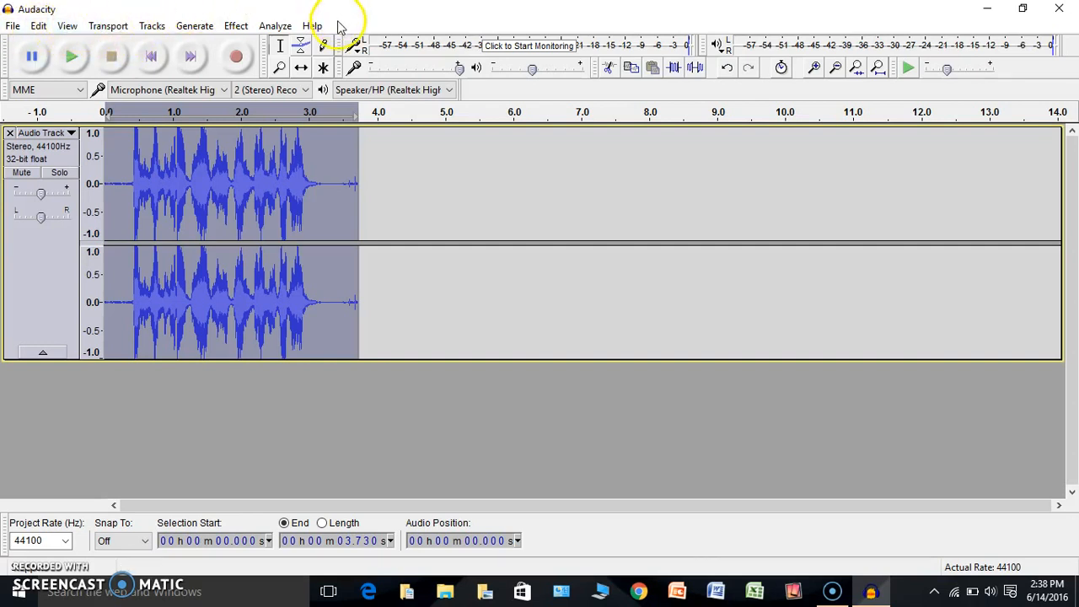
click(11, 27)
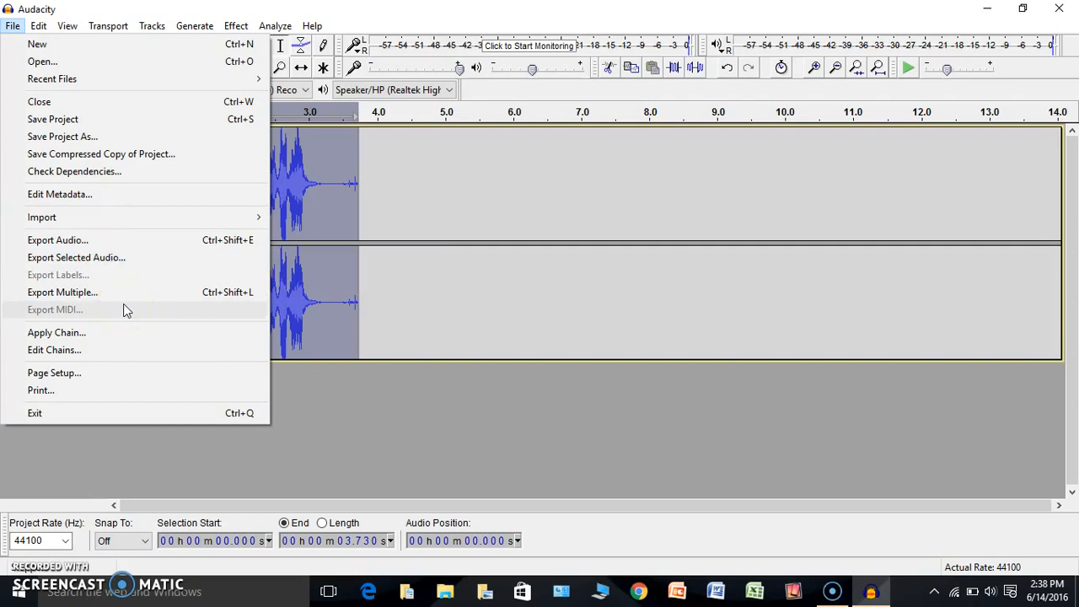
click(14, 25)
click(14, 26)
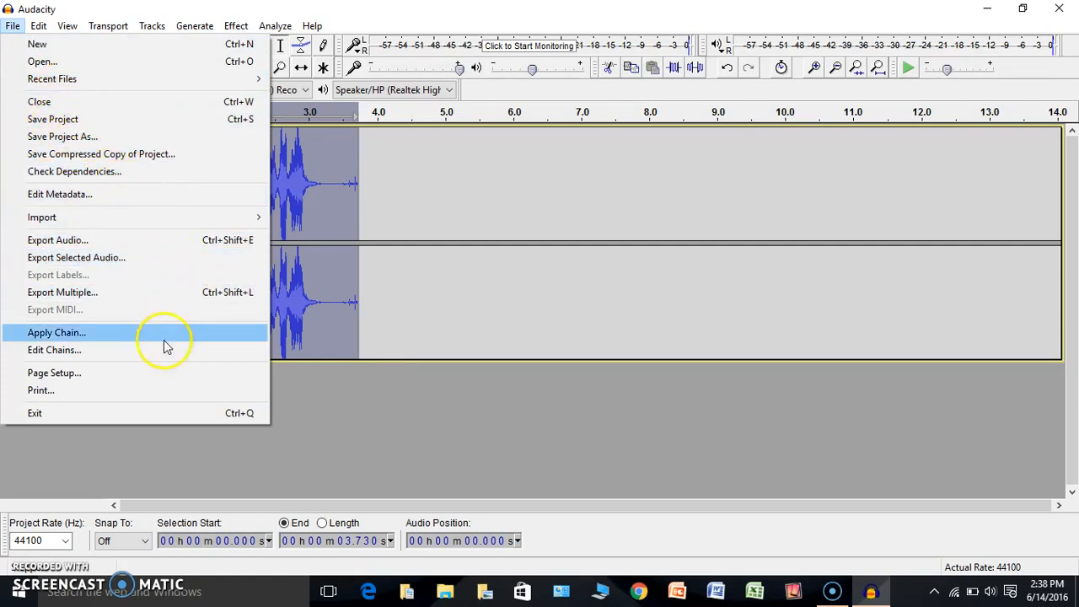
click(170, 447)
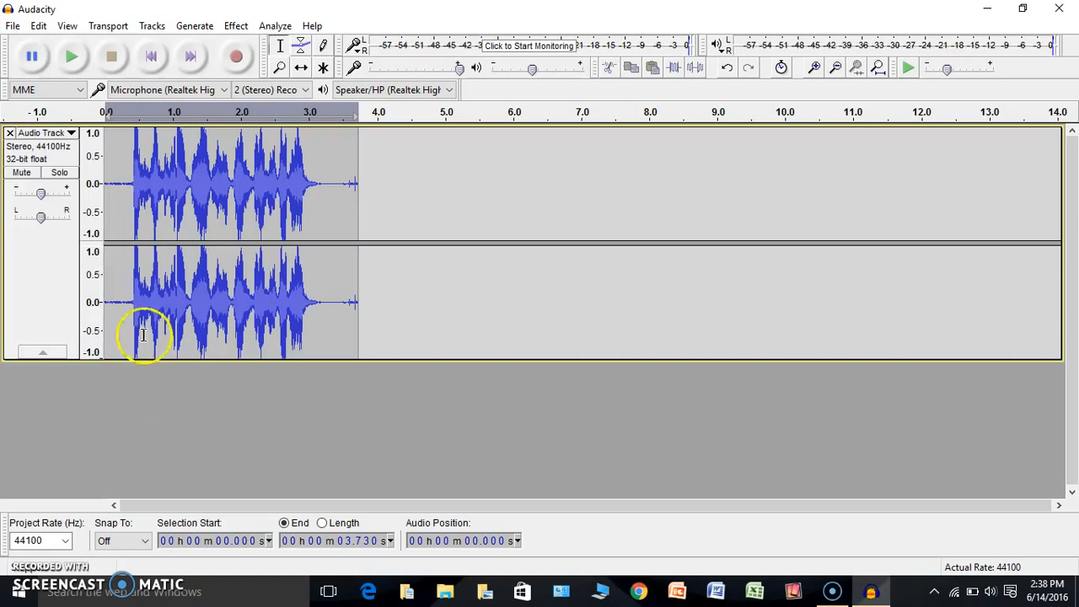
Look through the Edit menu, then bring up the View menu's zoom options
click(41, 29)
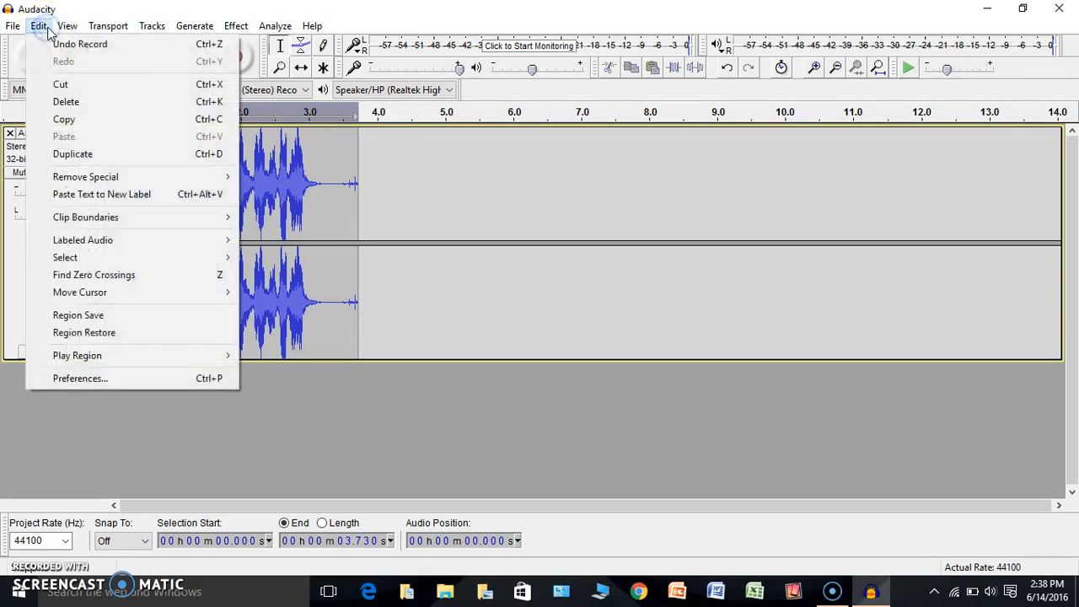
click(39, 26)
click(39, 26)
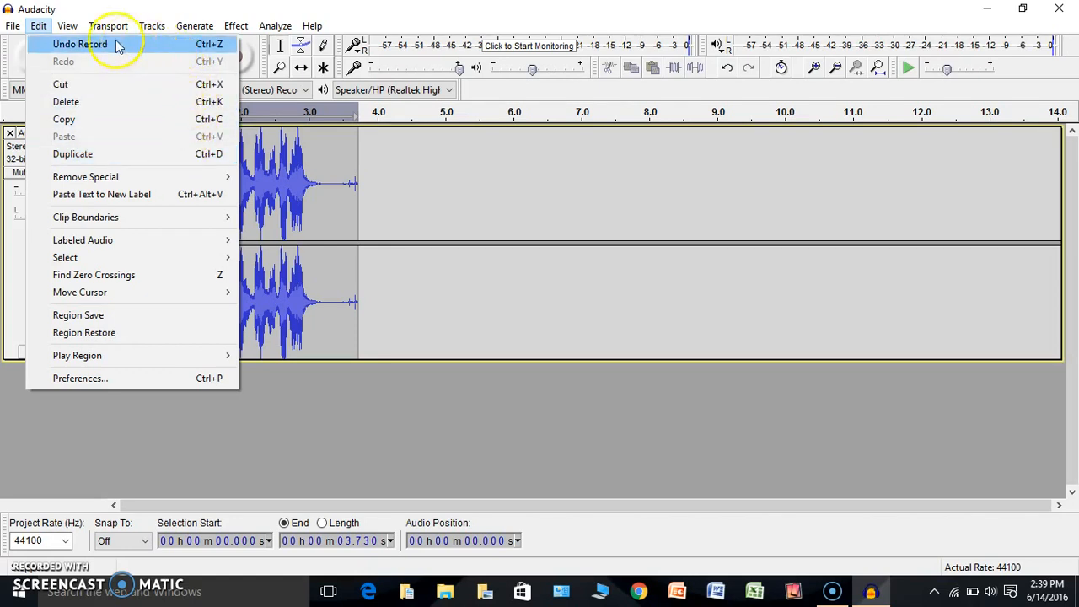
click(70, 26)
click(70, 29)
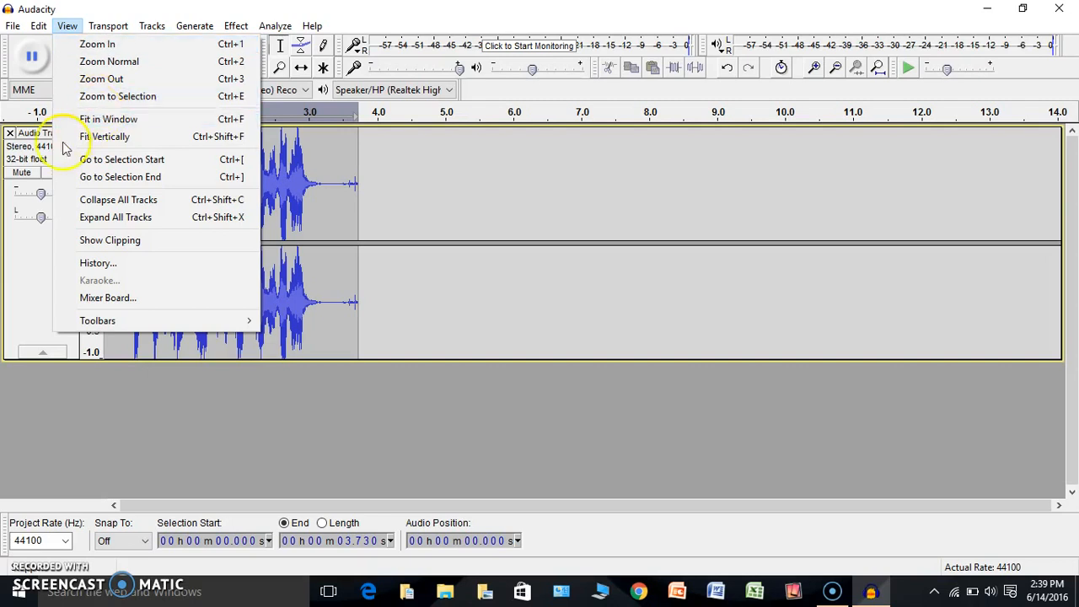
click(258, 386)
click(107, 27)
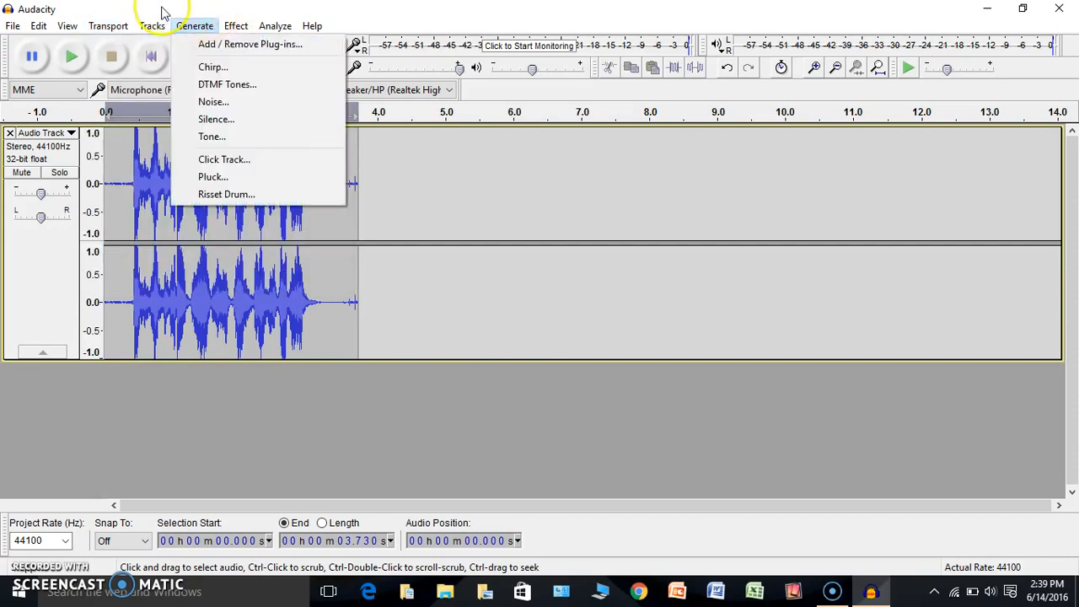
click(152, 25)
click(152, 25)
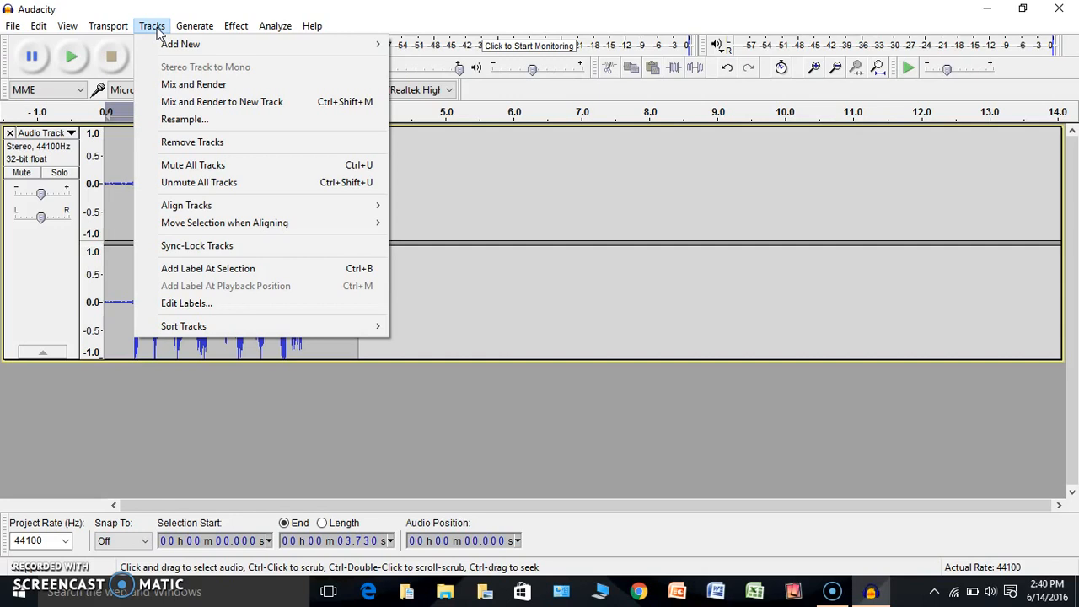
click(176, 27)
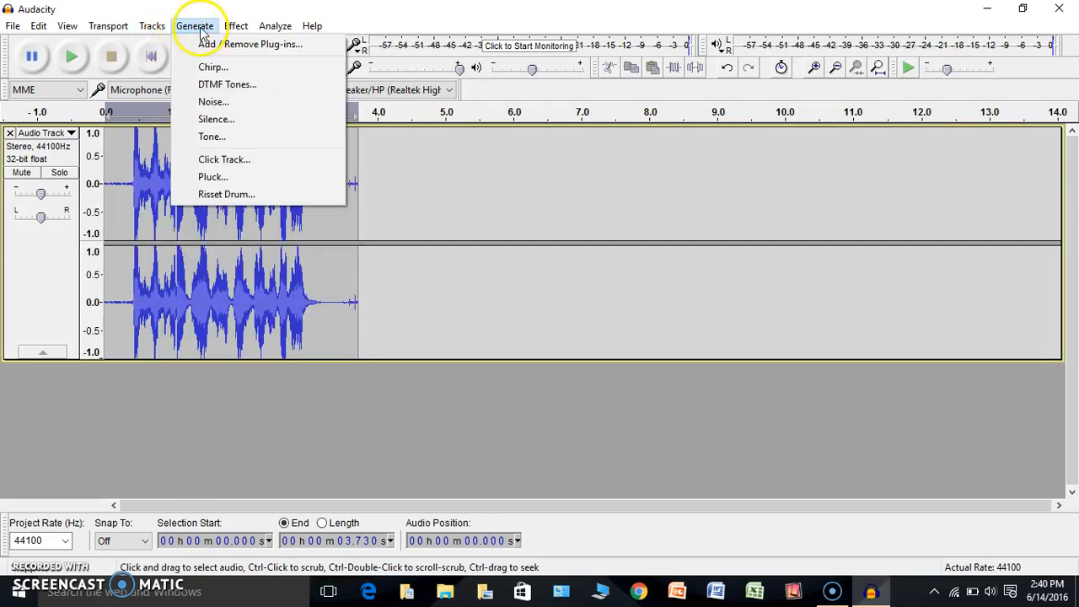
click(202, 30)
click(202, 30)
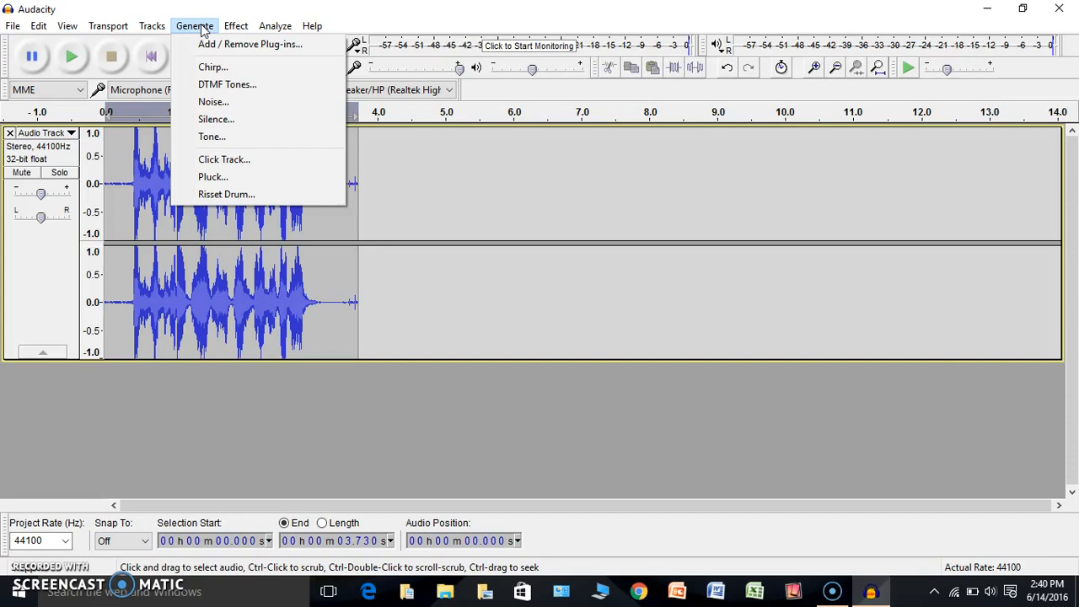
click(235, 26)
click(193, 26)
click(235, 26)
click(144, 453)
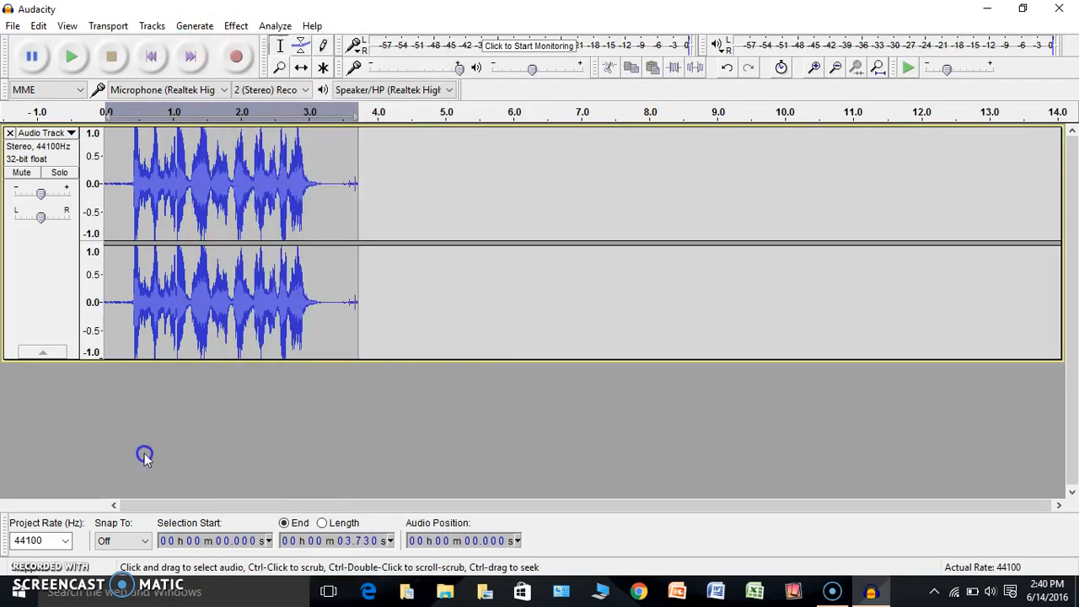
Show the Effect menu listing Noise Reduction and Change Pitch
click(246, 26)
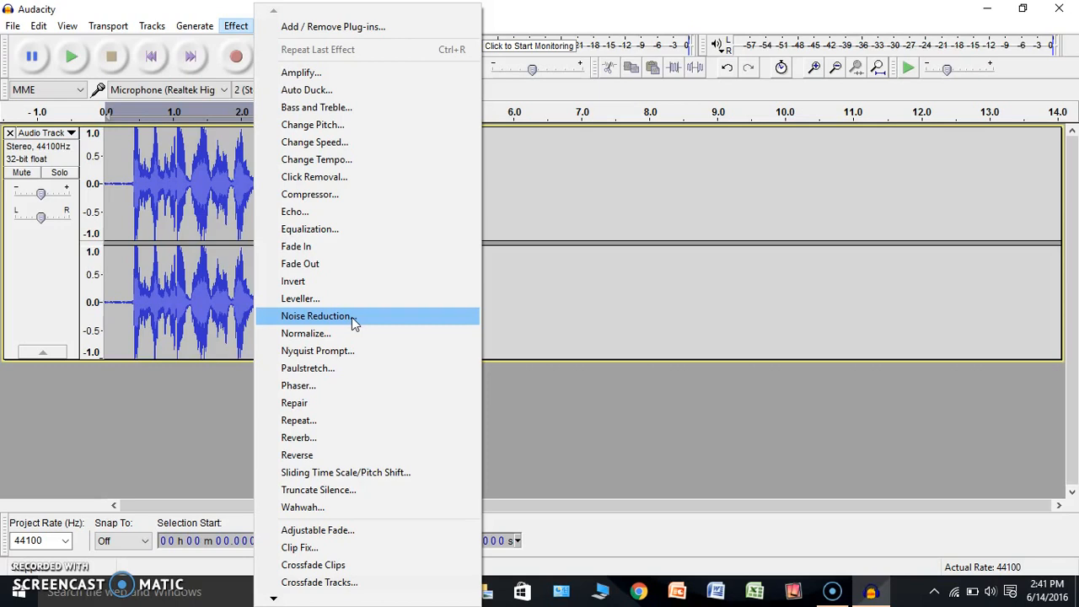
Capture a noise profile, then apply Noise Reduction (11 dB, sensitivity 8.50, 4 bands) to the clip
click(379, 325)
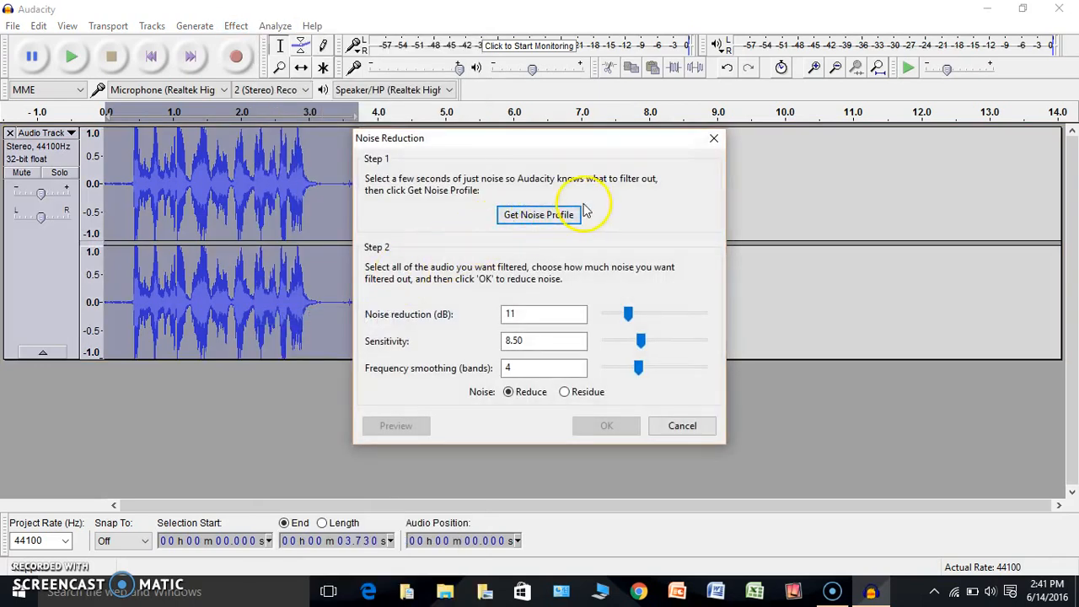
click(570, 217)
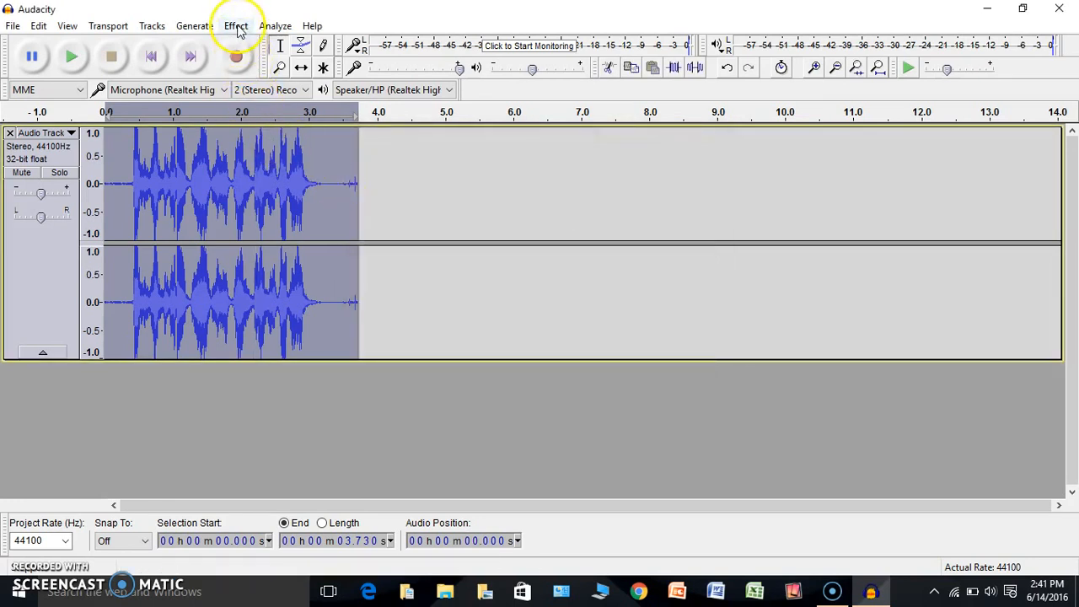
click(236, 28)
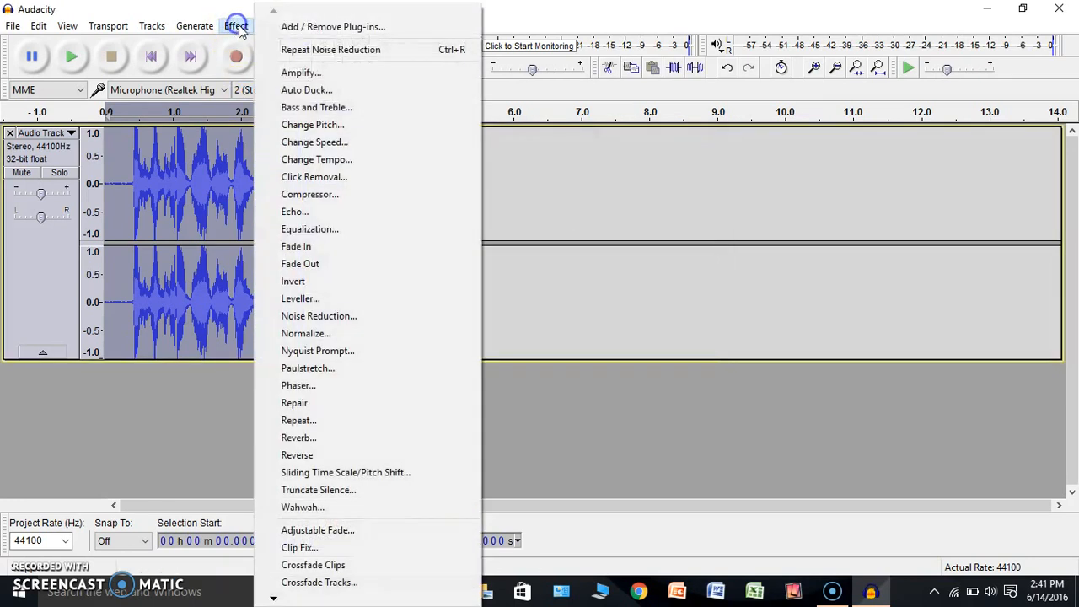
click(399, 317)
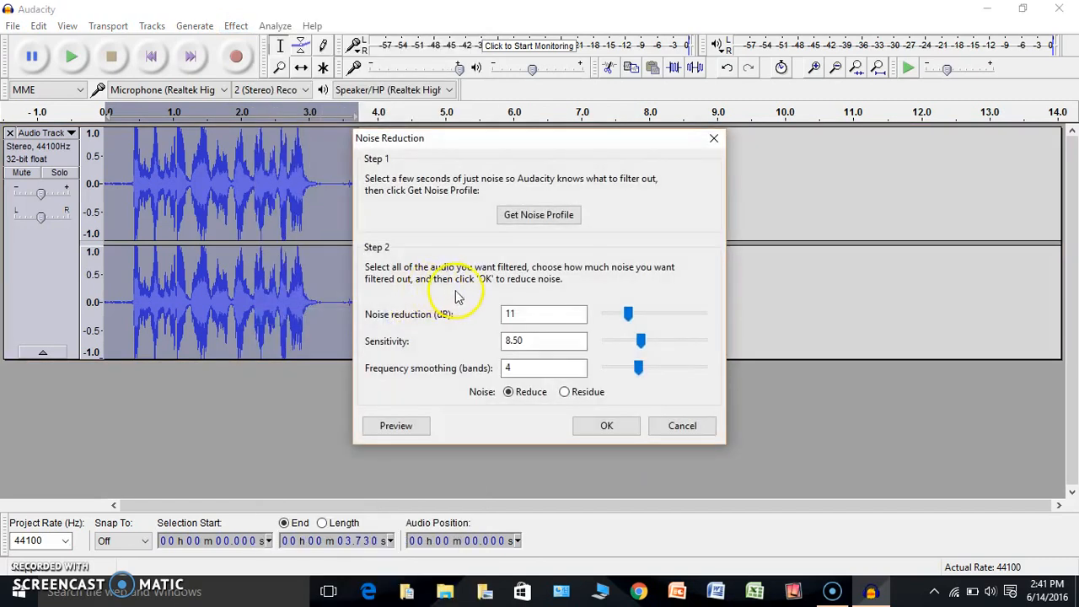
click(590, 428)
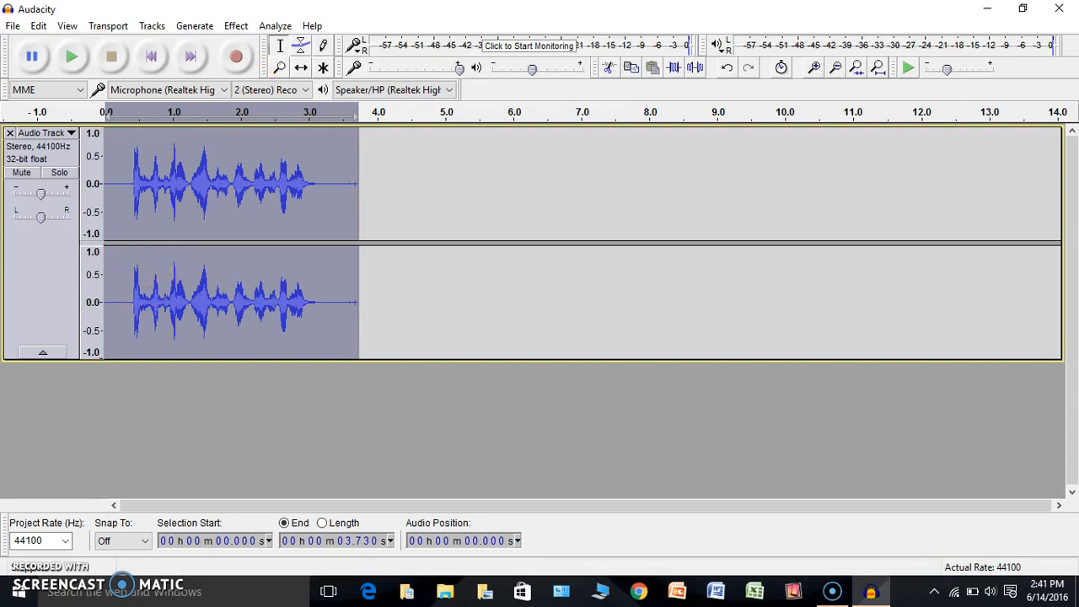
click(243, 24)
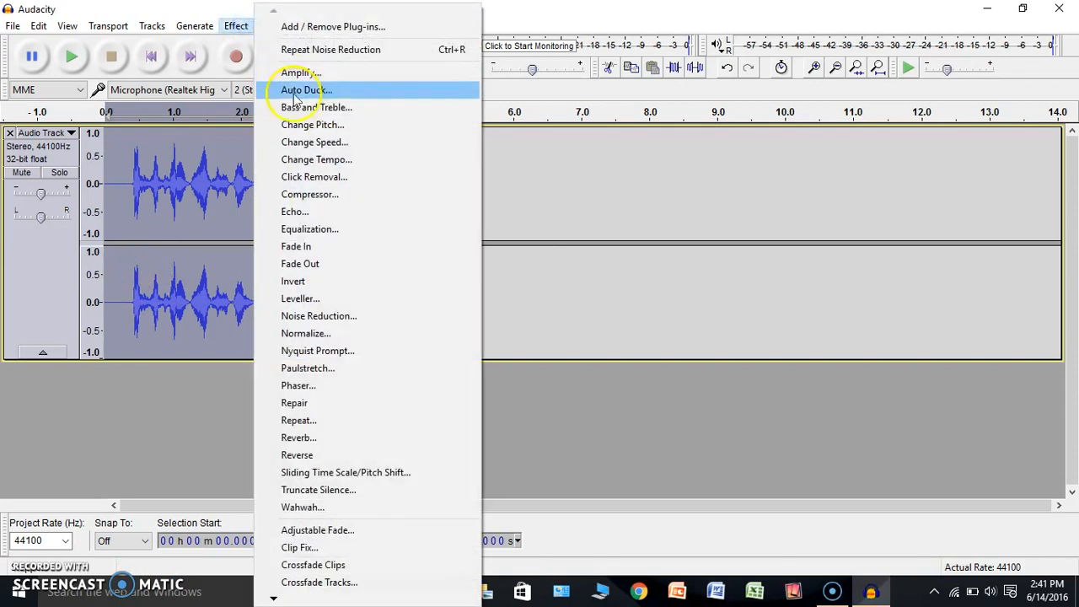
Raise the clip's pitch about 20% (3.16 semitones, G#/Ab to B) and play it back
click(345, 125)
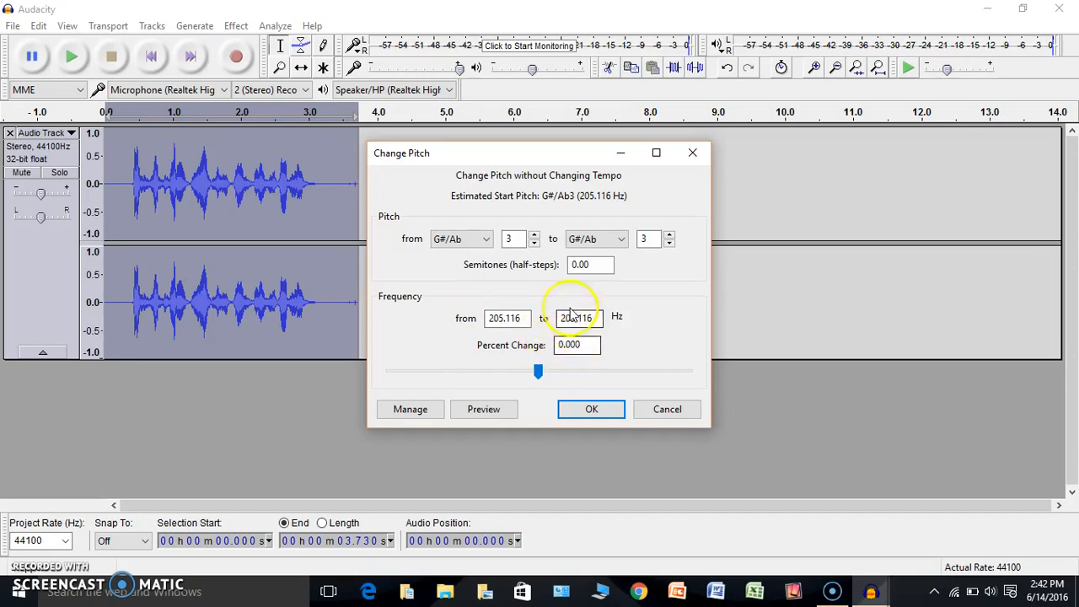
click(539, 373)
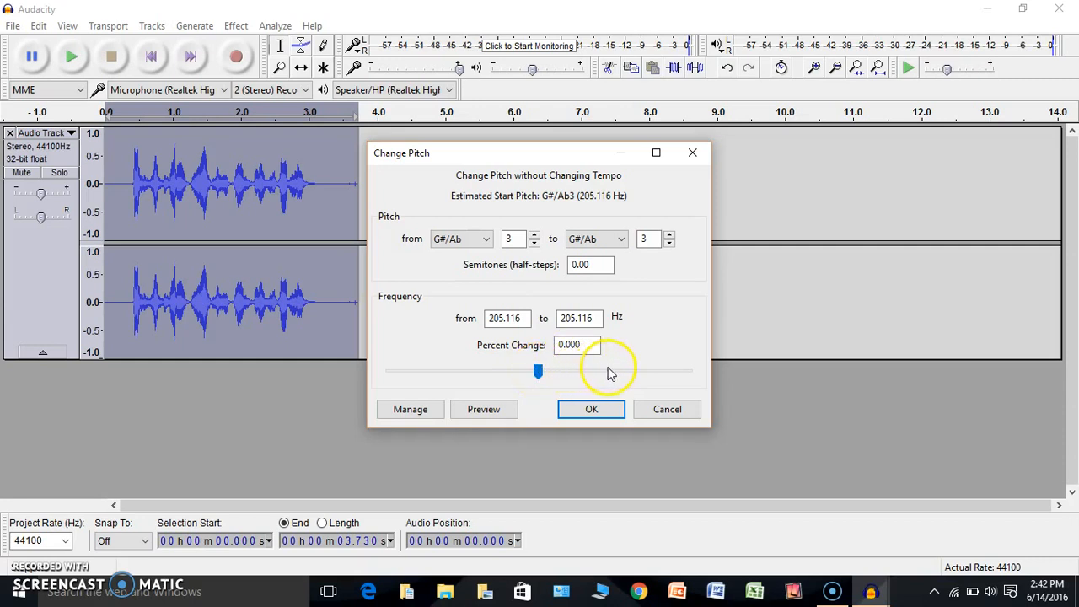
drag(538, 375, 553, 372)
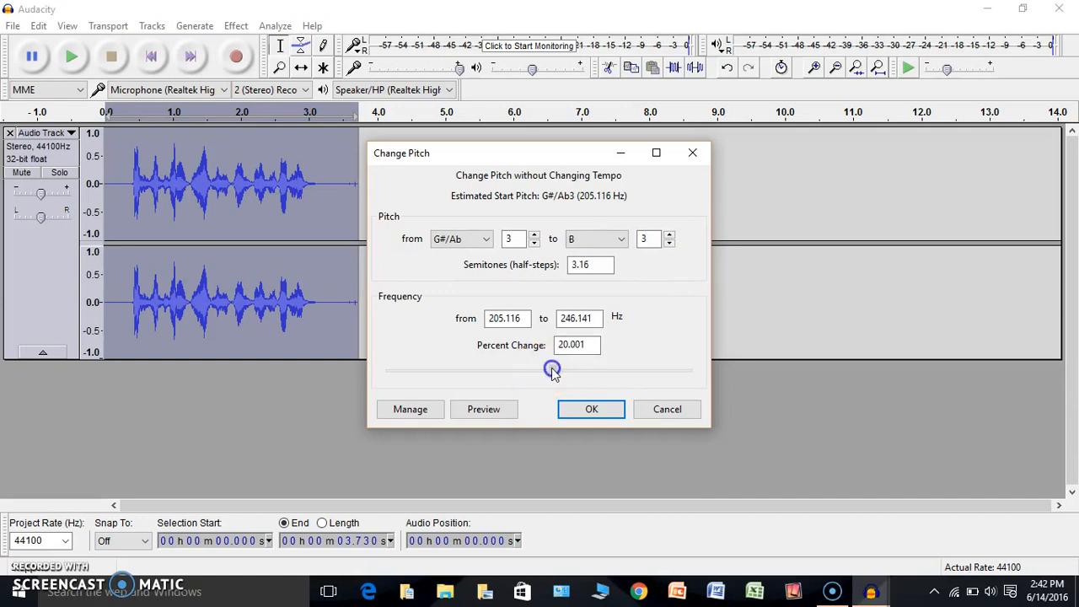
click(592, 409)
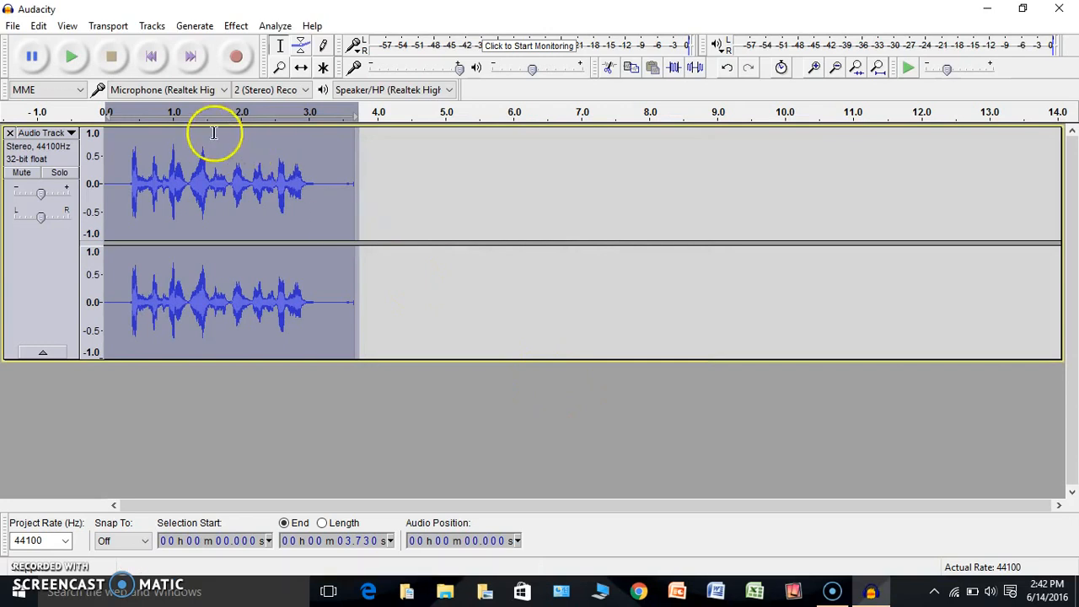
click(78, 65)
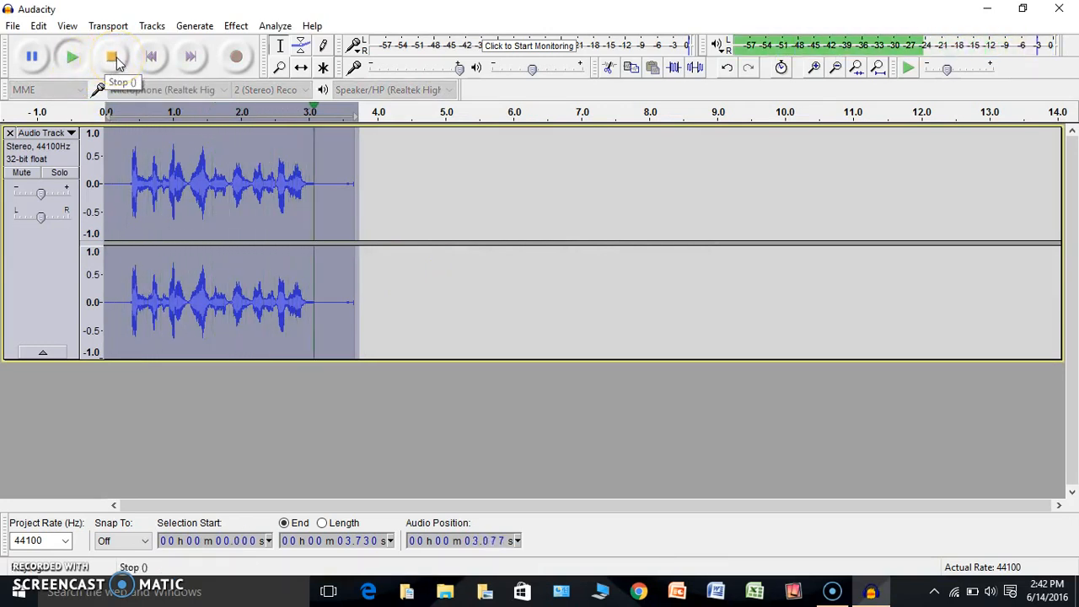
Lower the clip's pitch by 15% (-2.81 semitones, A to F#/Gb) and play it back
click(233, 24)
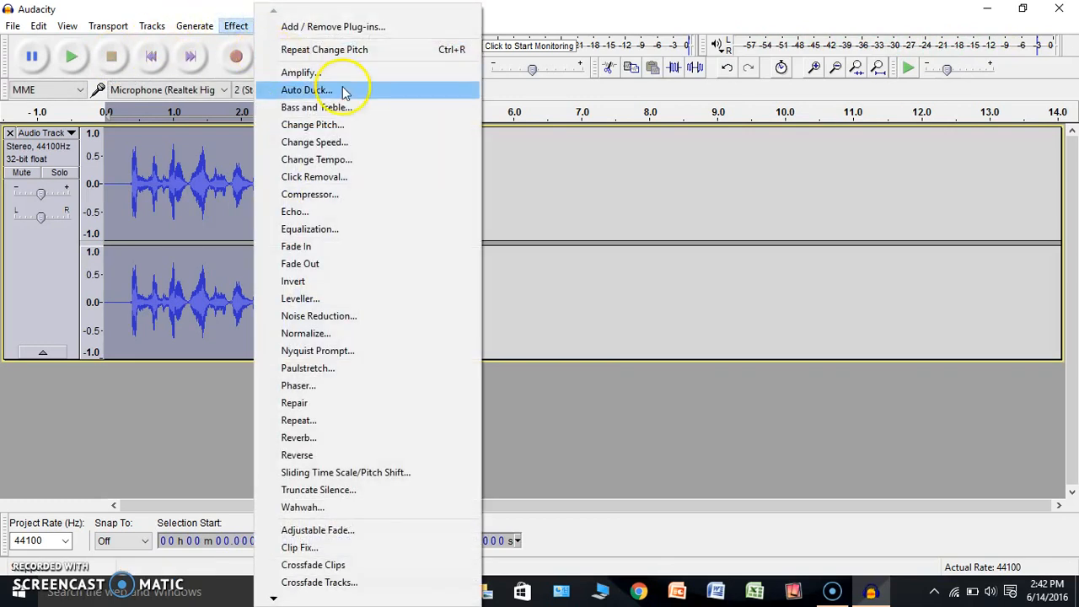
click(333, 130)
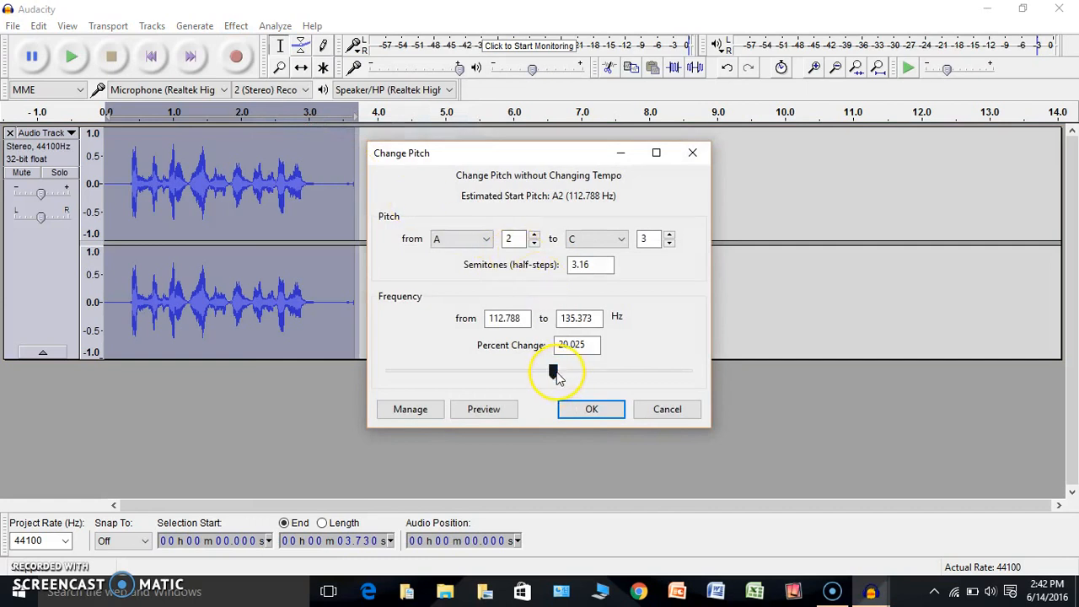
drag(554, 373, 520, 380)
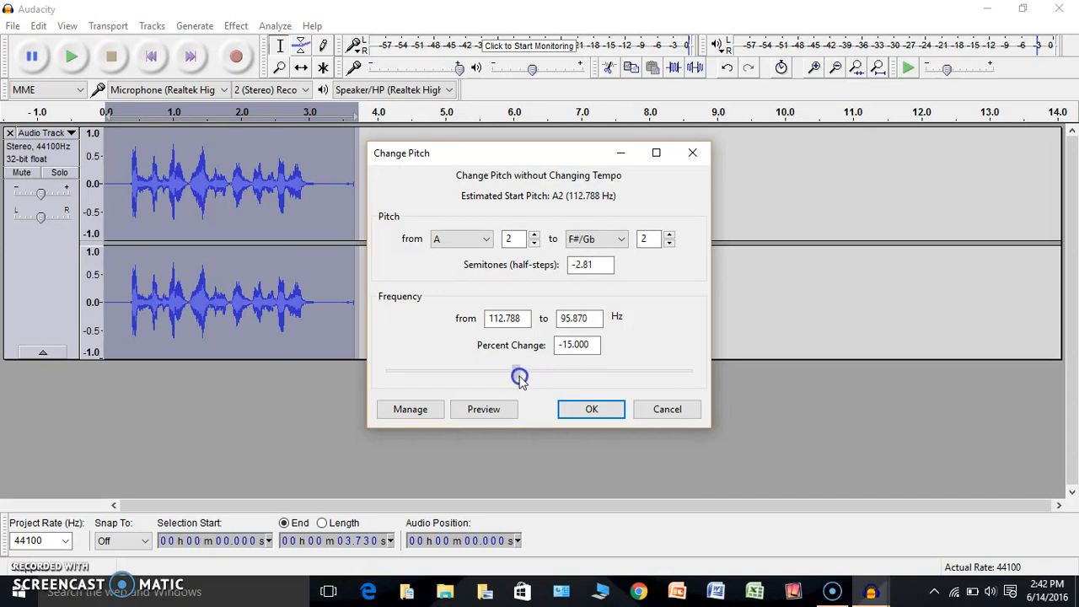
click(590, 407)
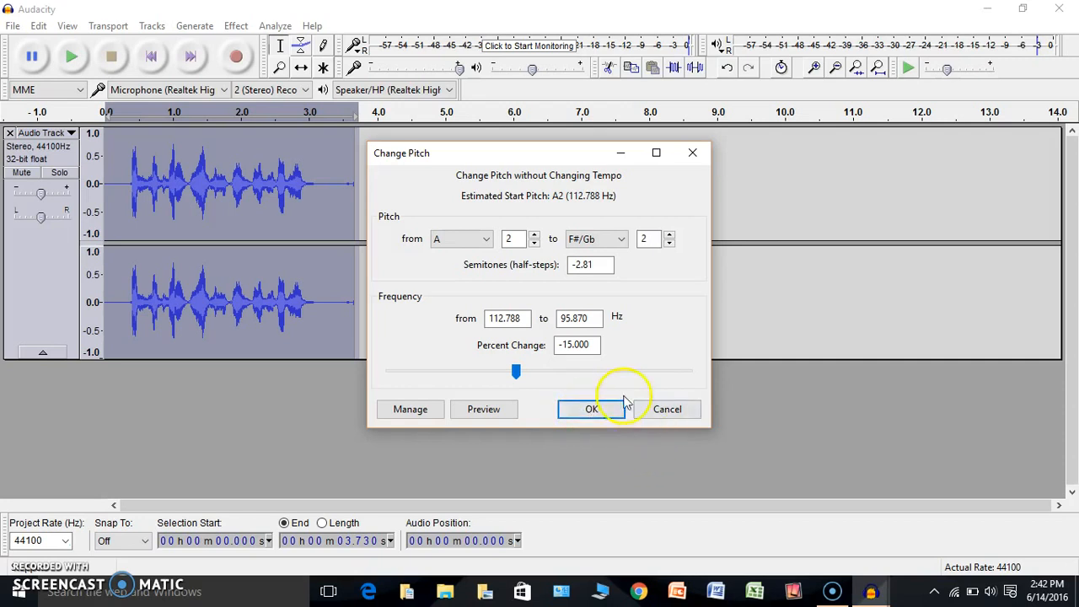
click(593, 411)
click(81, 65)
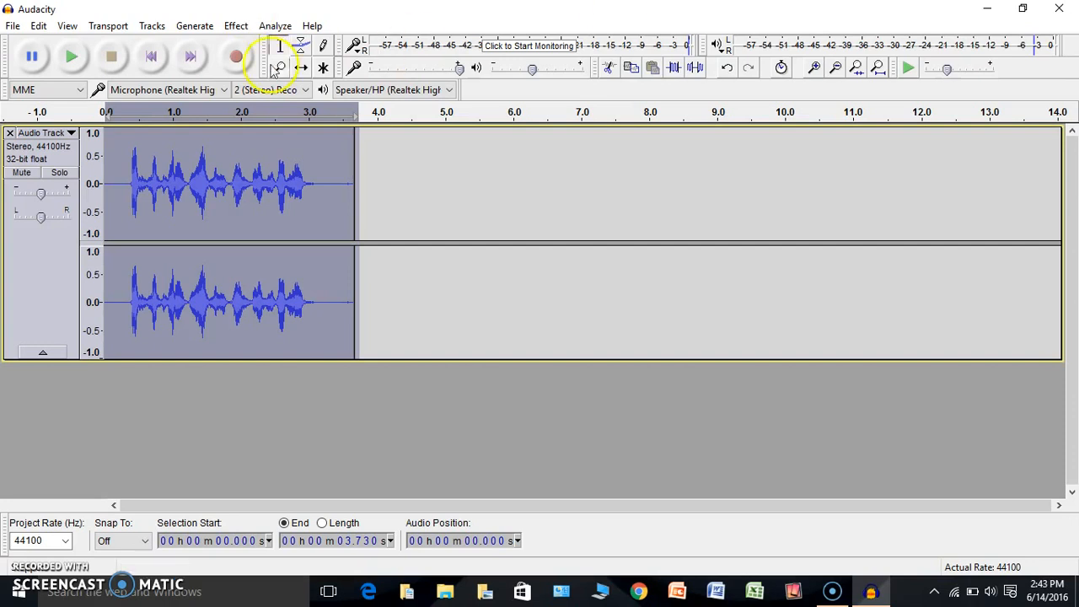
click(273, 28)
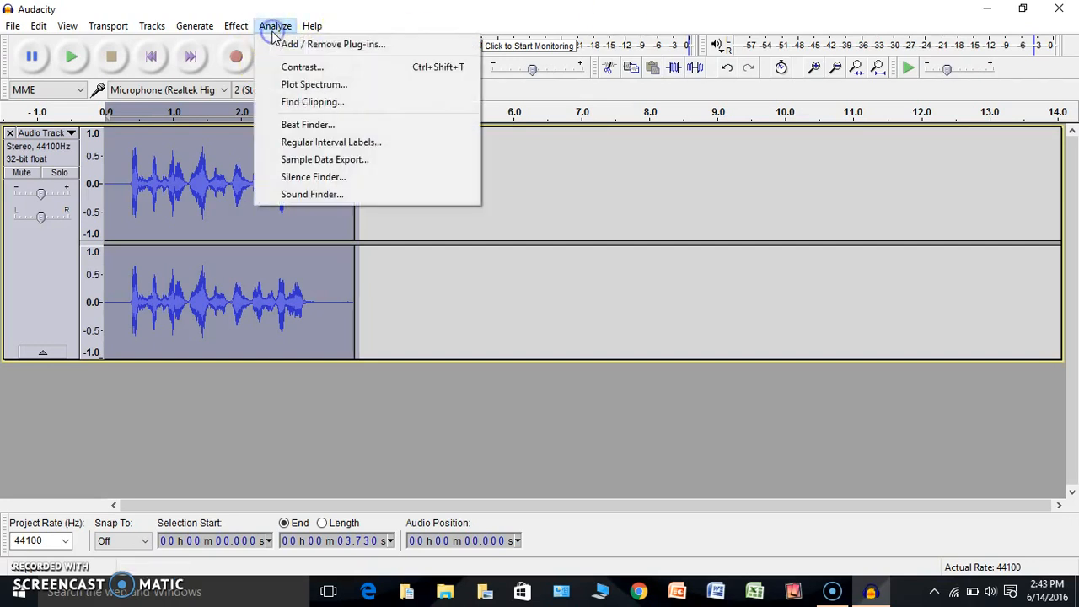
click(291, 27)
click(308, 26)
click(282, 32)
click(283, 32)
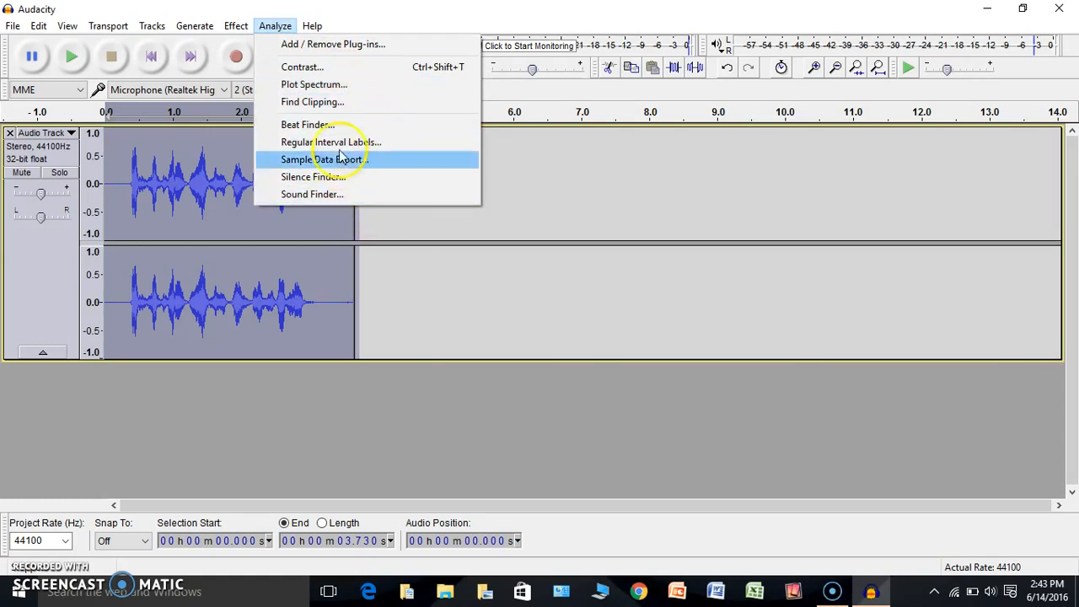
click(313, 25)
click(311, 25)
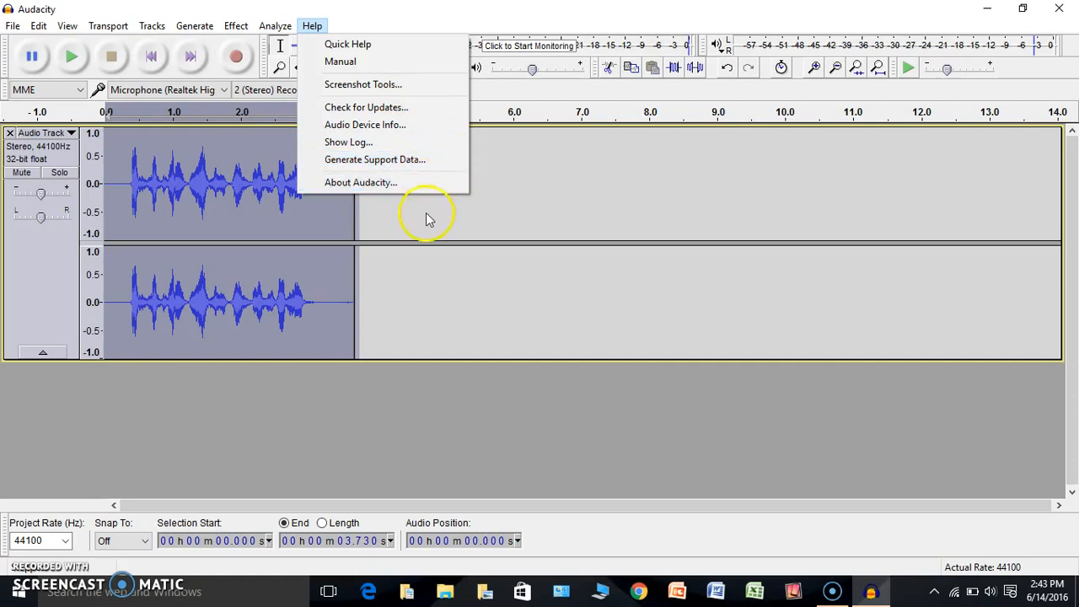
click(453, 401)
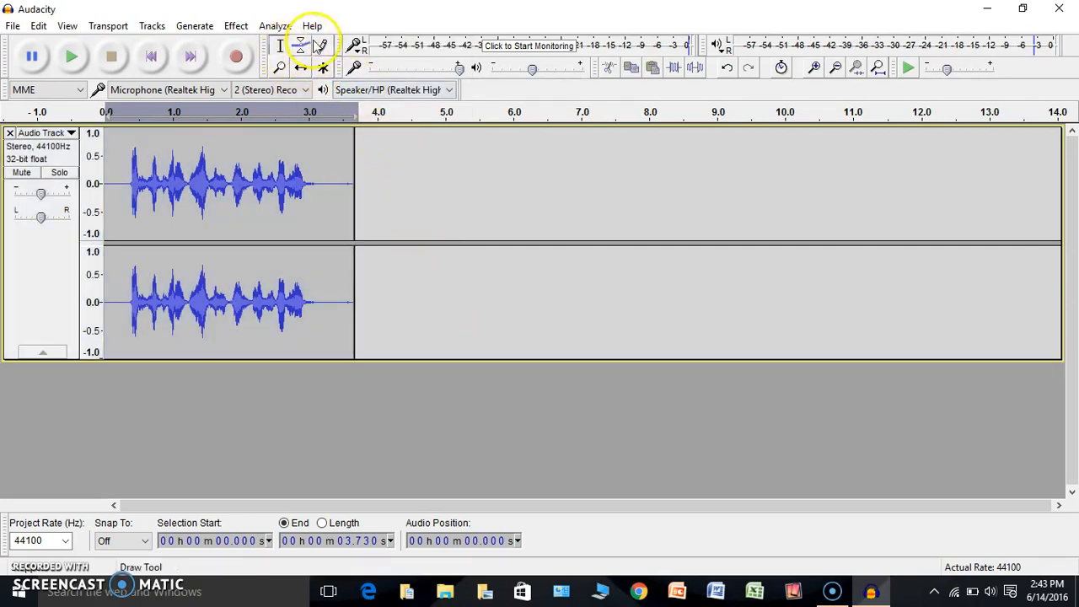
Switch to the Multi-Tool so volume envelope bands appear across the clip
click(323, 72)
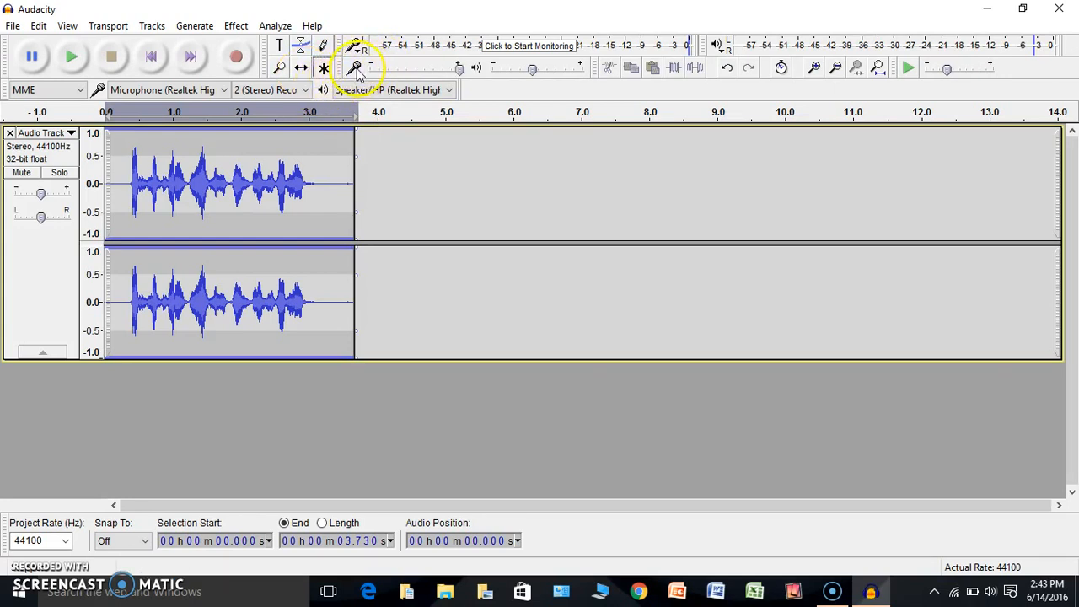
Lower the recording volume slider slightly
click(460, 73)
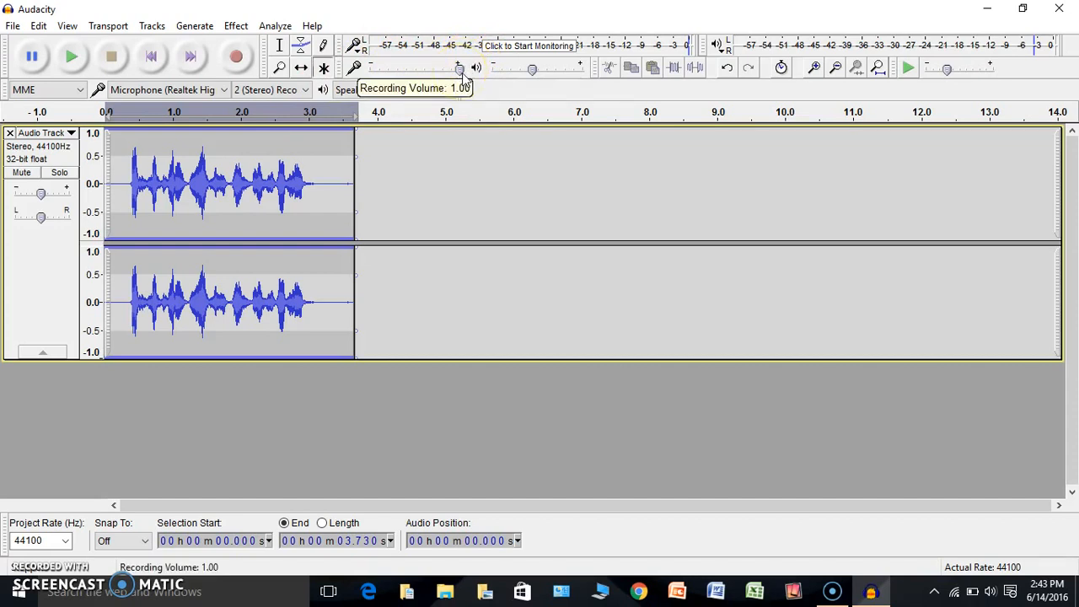
click(460, 69)
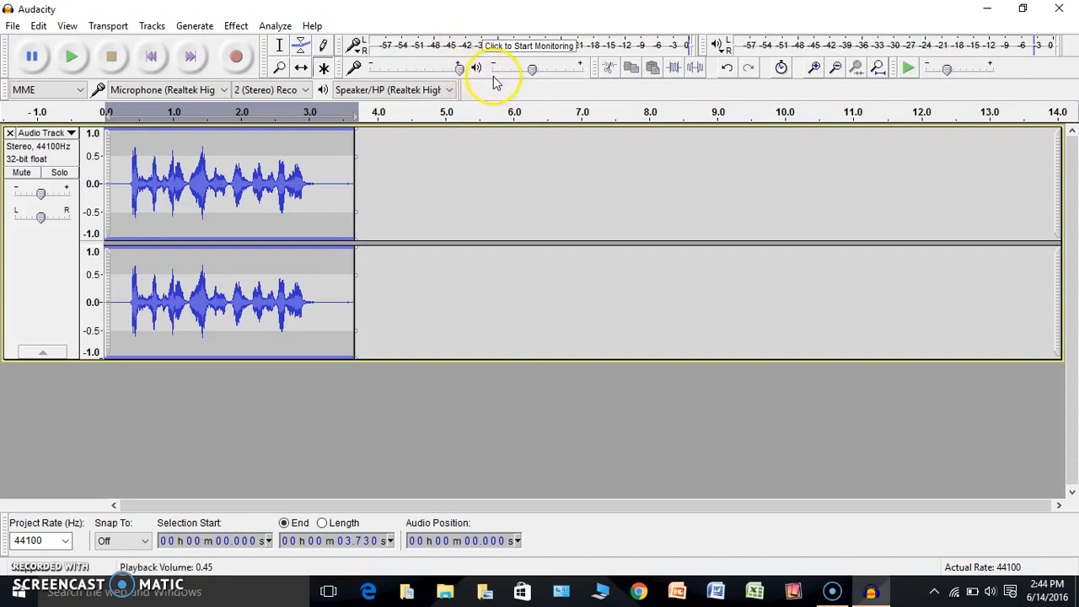
mouse_move(460, 71)
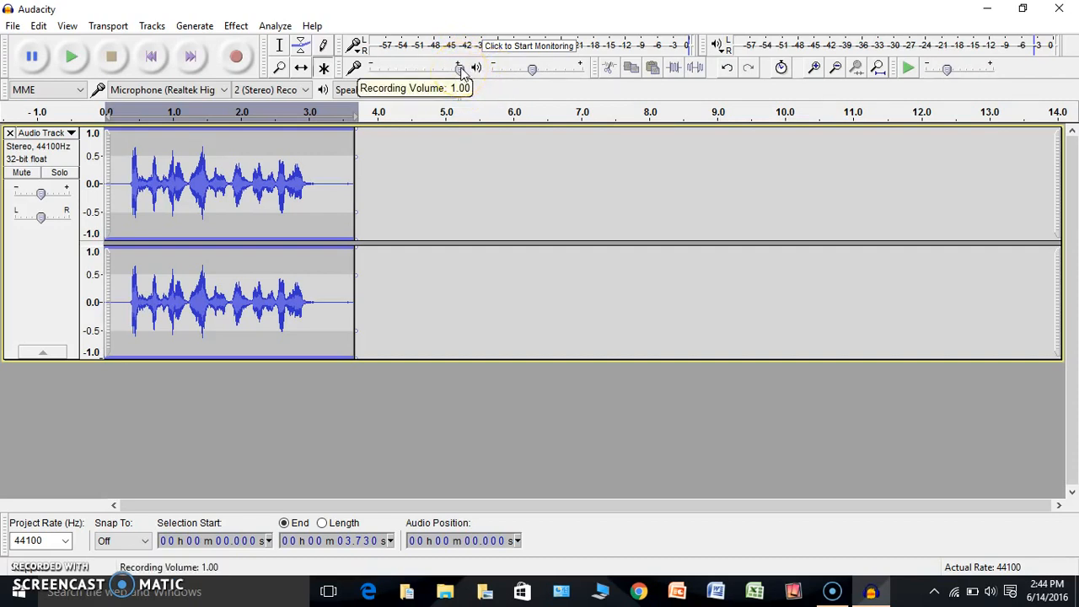
click(460, 71)
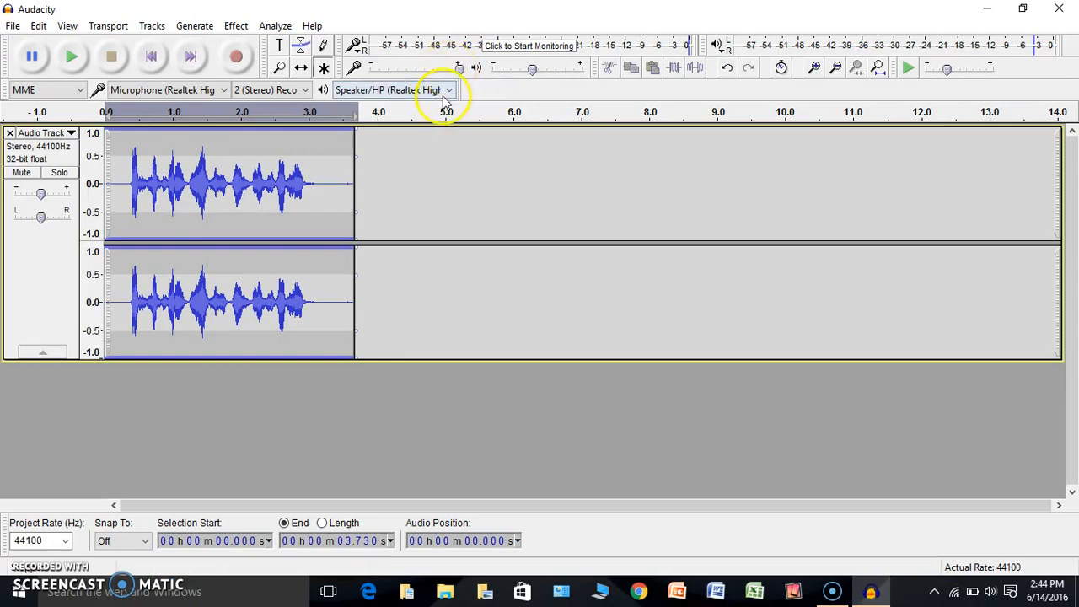
mouse_move(459, 76)
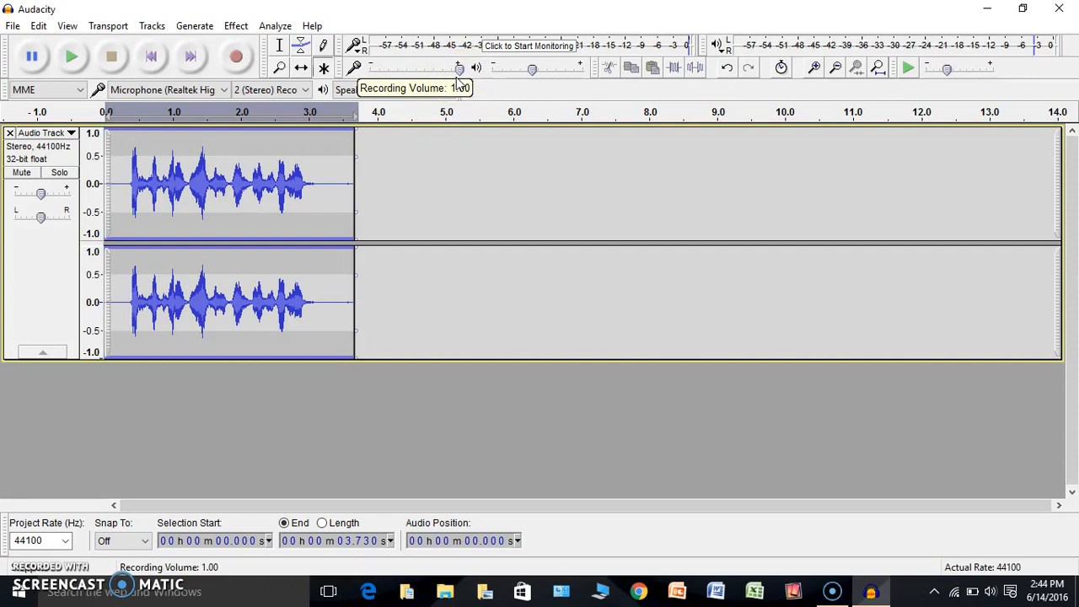
click(460, 67)
drag(460, 67, 443, 75)
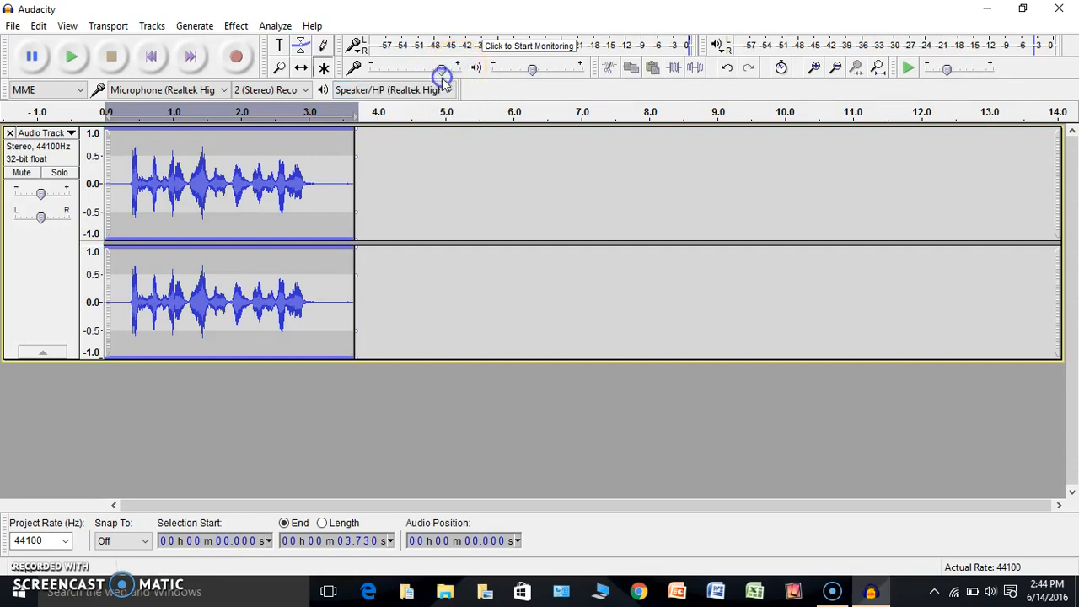
Raise playback volume to 0.52, then close Audacity without saving changes
mouse_move(532, 72)
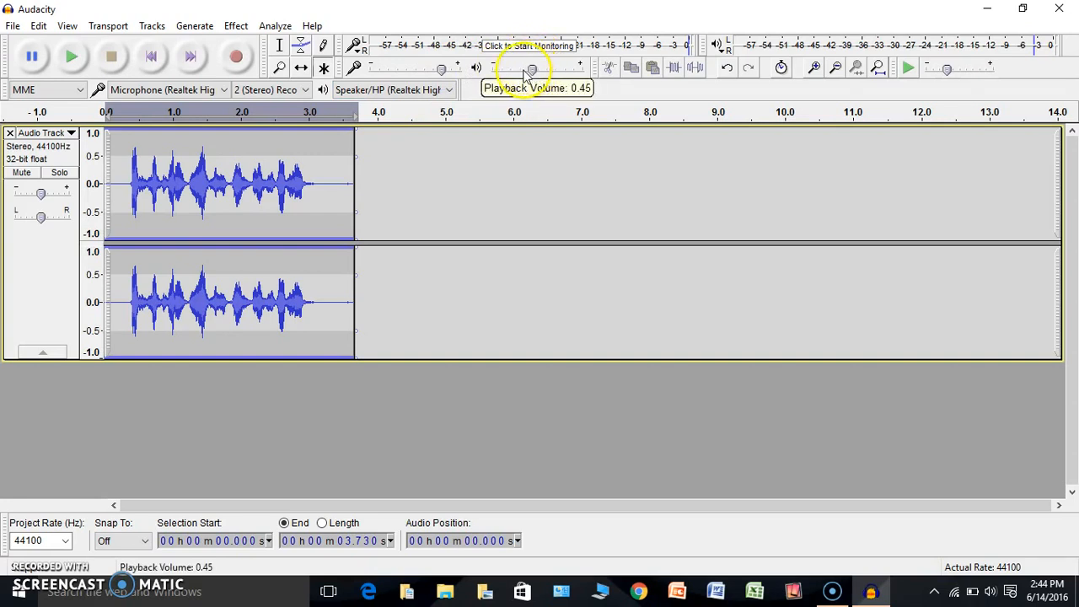
drag(532, 72, 538, 74)
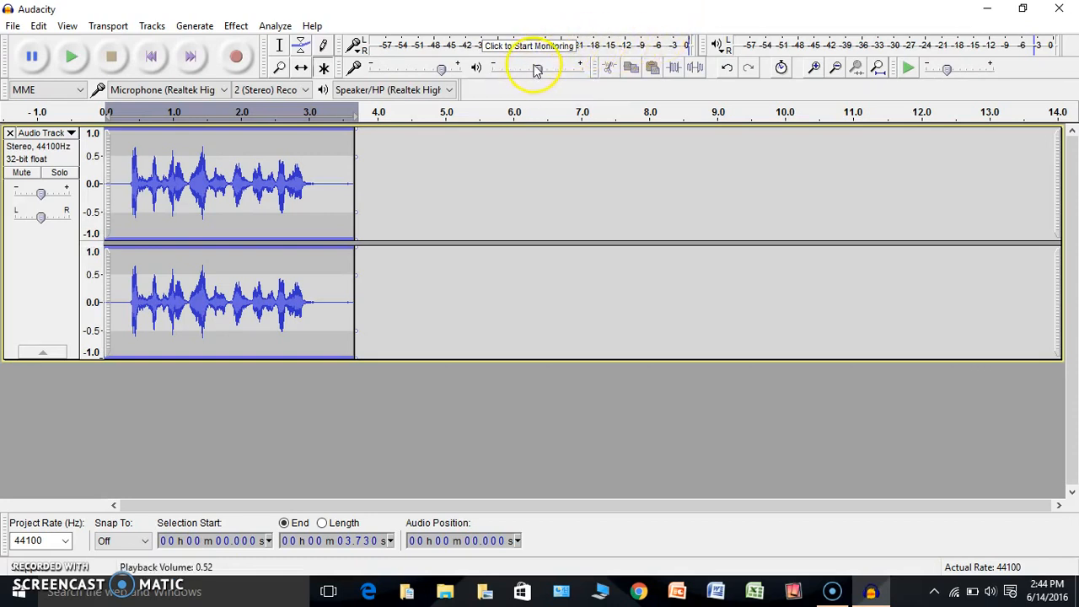
drag(538, 72, 538, 74)
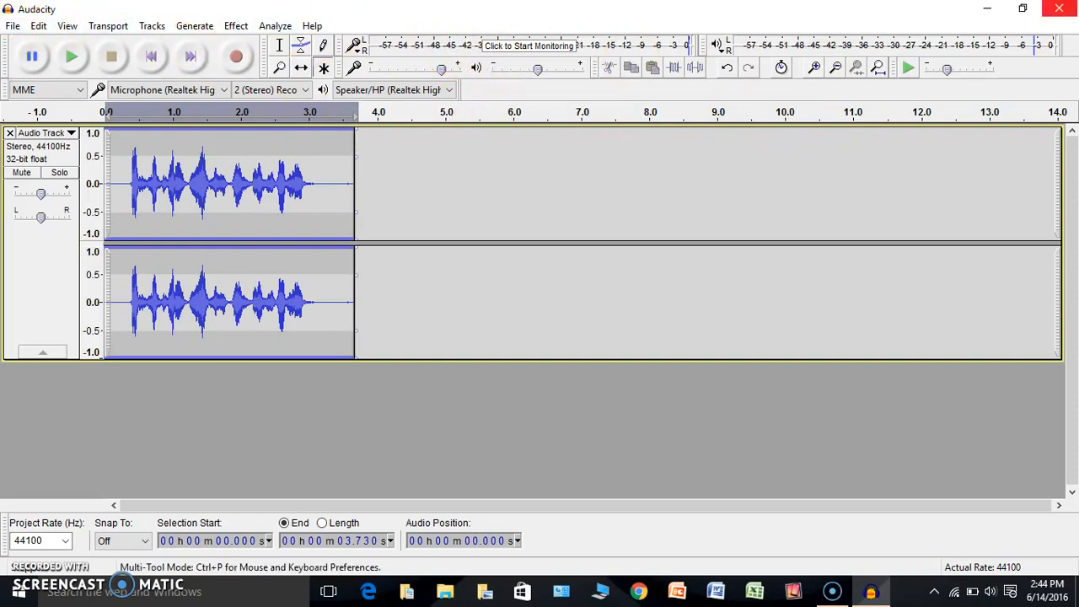
click(1060, 9)
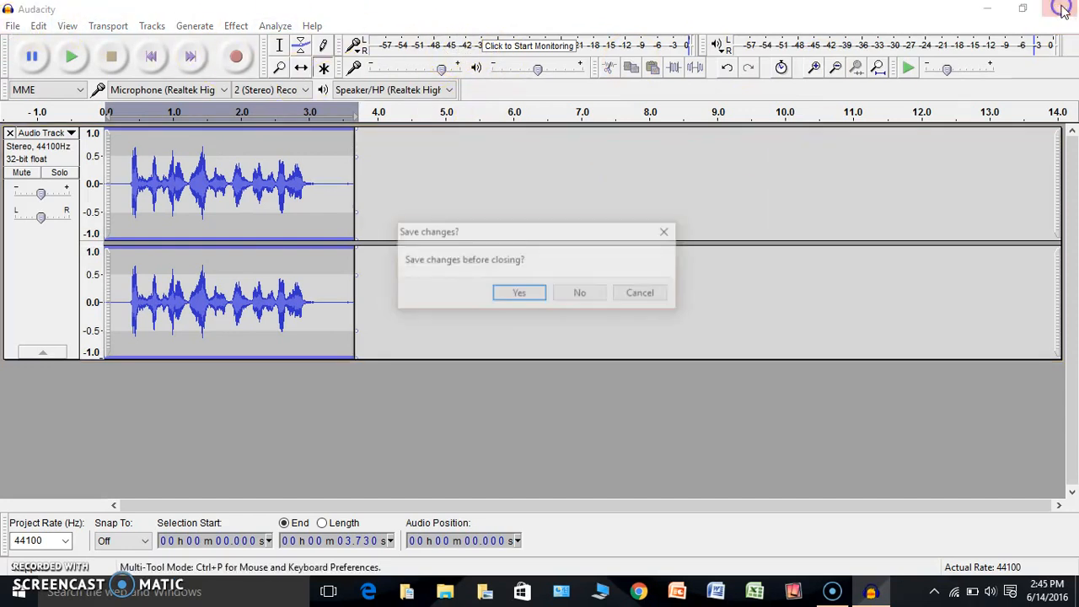
click(581, 295)
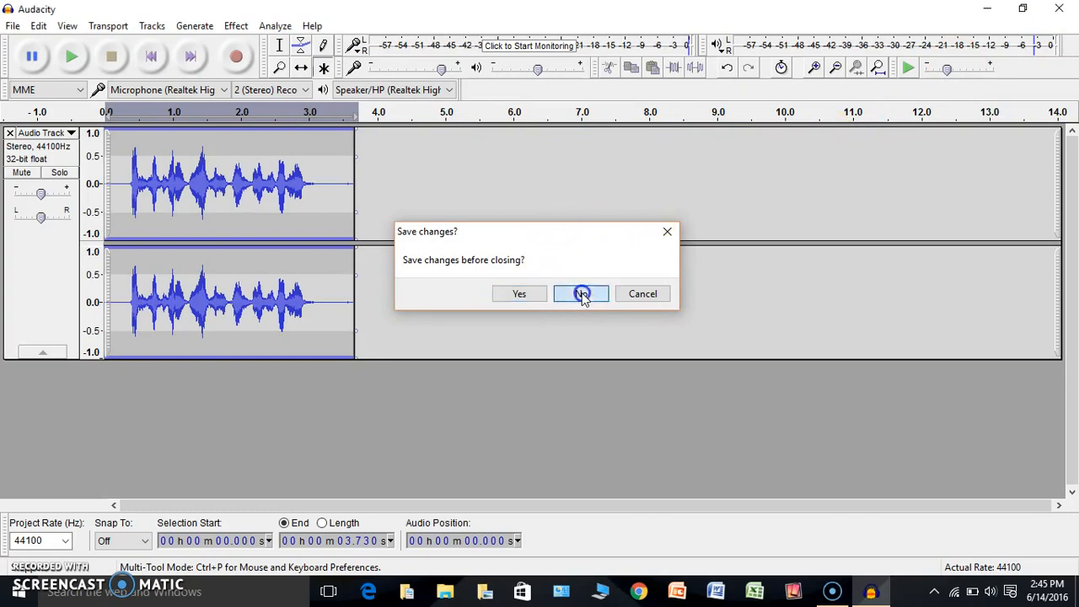